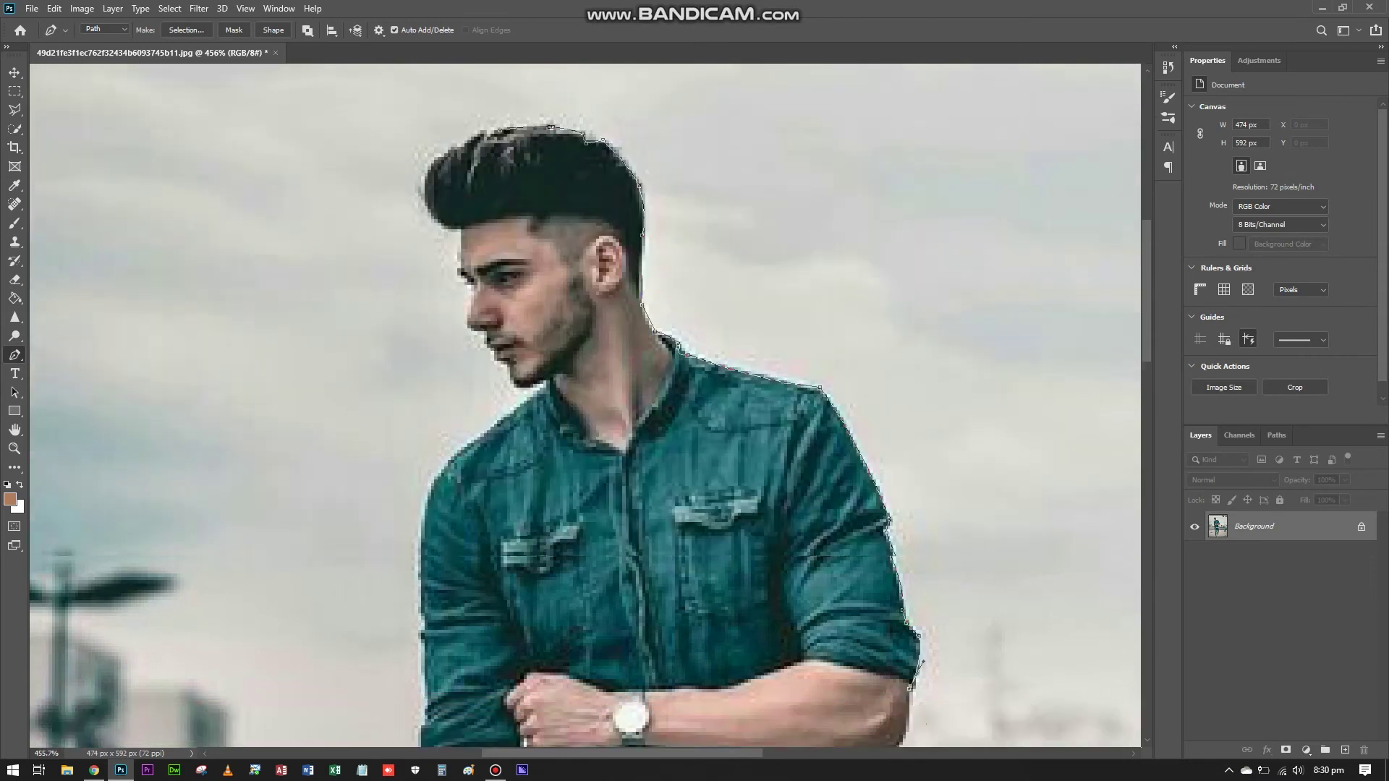
Trace the pen path up the back of the shoe, the calf and the jeans edge
{"action": "scroll", "coordinate": [584, 405], "scroll_direction": "down", "scroll_amount": 5}
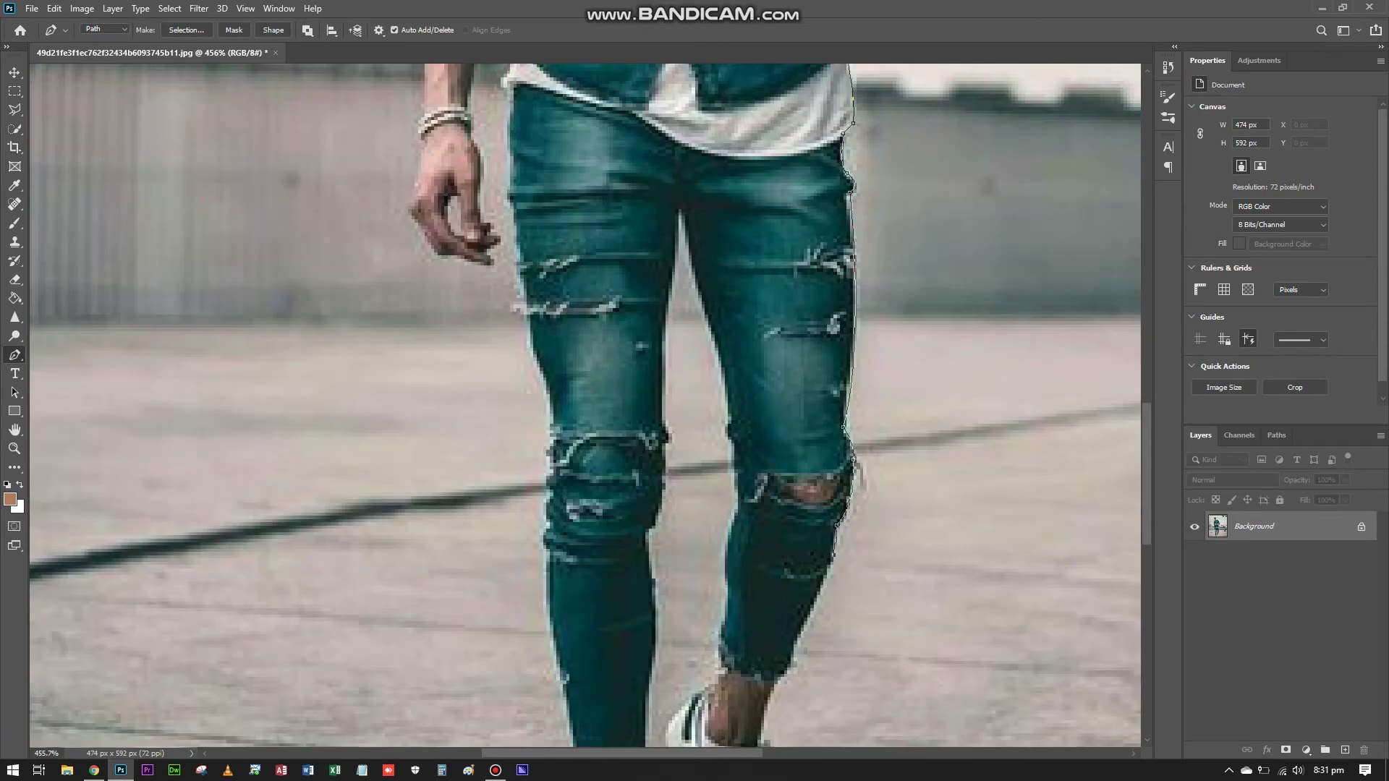
{"action": "scroll", "coordinate": [584, 405], "scroll_direction": "down", "scroll_amount": 4}
{"action": "left_click", "coordinate": [695, 469]}
{"action": "left_click", "coordinate": [675, 416]}
{"action": "left_click", "coordinate": [714, 307]}
{"action": "left_click", "coordinate": [721, 252]}
{"action": "left_click_drag", "start_coordinate": [736, 147], "coordinate": [754, 156]}
{"action": "scroll", "coordinate": [754, 156], "scroll_direction": "down", "scroll_amount": 2}
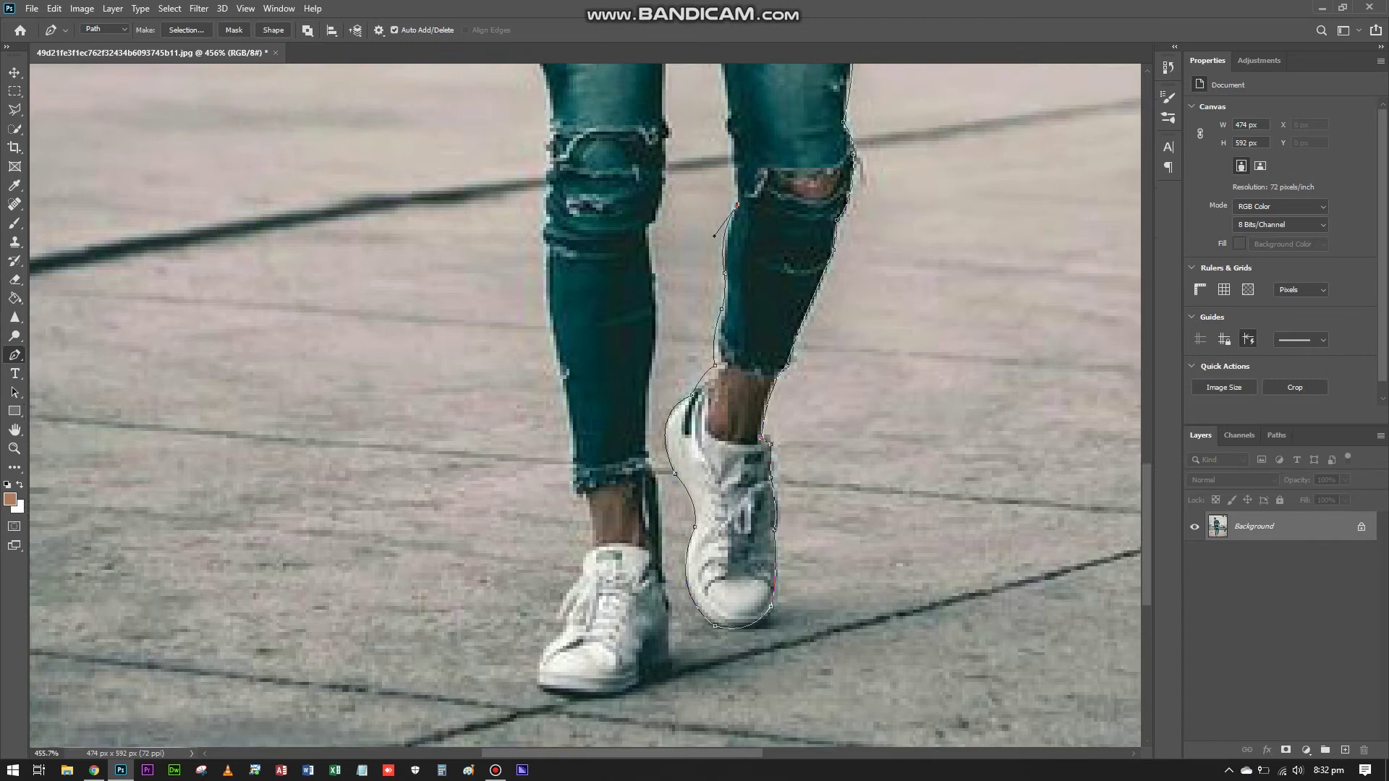
{"action": "scroll", "coordinate": [680, 217], "scroll_direction": "up", "scroll_amount": 4}
{"action": "left_click_drag", "start_coordinate": [681, 223], "coordinate": [635, 104]}
Continue the path down the inner leg and around the shoe's back, sole and toe
{"action": "left_click", "coordinate": [659, 405]}
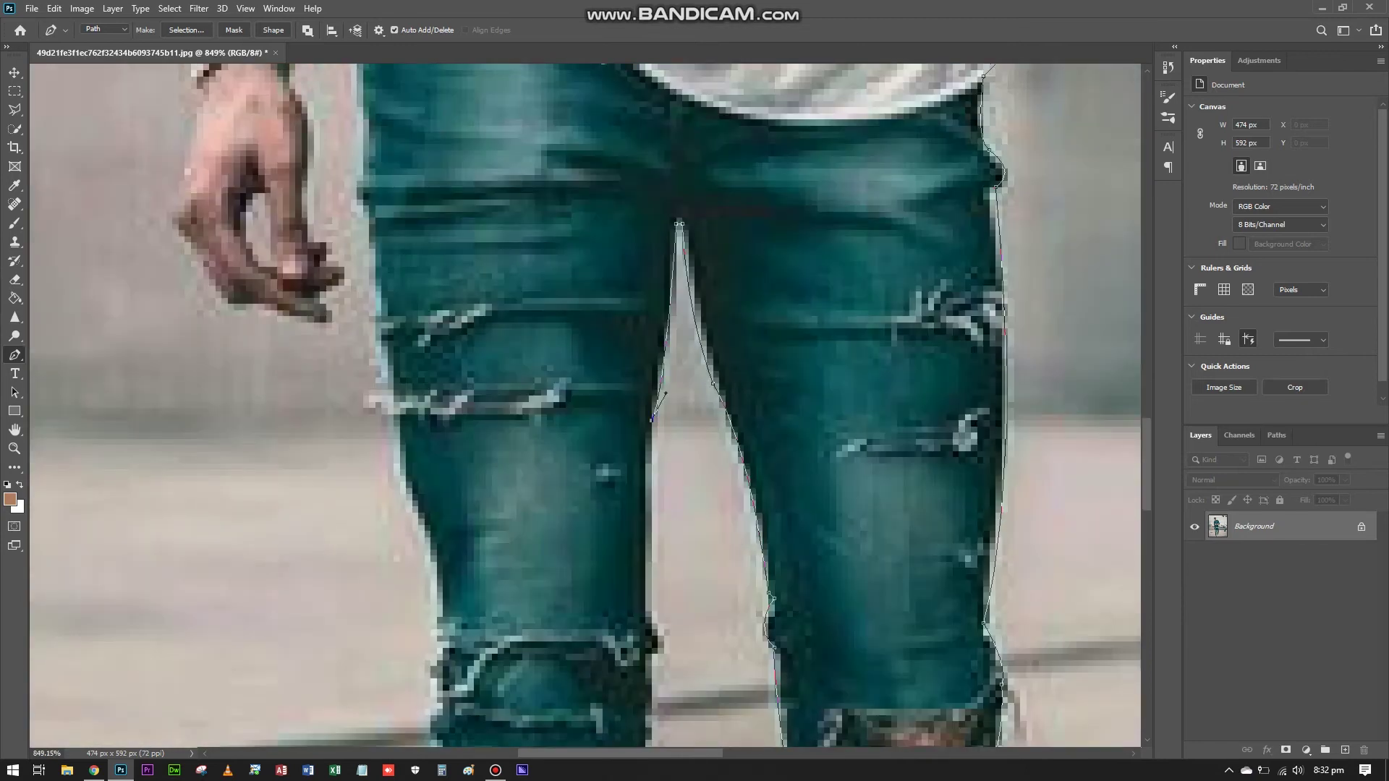
{"action": "scroll", "coordinate": [657, 362], "scroll_direction": "down", "scroll_amount": 3}
{"action": "left_click", "coordinate": [622, 536]}
{"action": "scroll", "coordinate": [623, 535], "scroll_direction": "down", "scroll_amount": 3}
{"action": "left_click", "coordinate": [625, 337]}
{"action": "left_click_drag", "start_coordinate": [621, 527], "coordinate": [585, 597]}
{"action": "scroll", "coordinate": [586, 597], "scroll_direction": "down", "scroll_amount": 5}
{"action": "left_click", "coordinate": [645, 435]}
{"action": "scroll", "coordinate": [645, 507], "scroll_direction": "up", "scroll_amount": 5}
{"action": "left_click", "coordinate": [602, 338]}
{"action": "left_click", "coordinate": [419, 345]}
{"action": "left_click", "coordinate": [460, 245]}
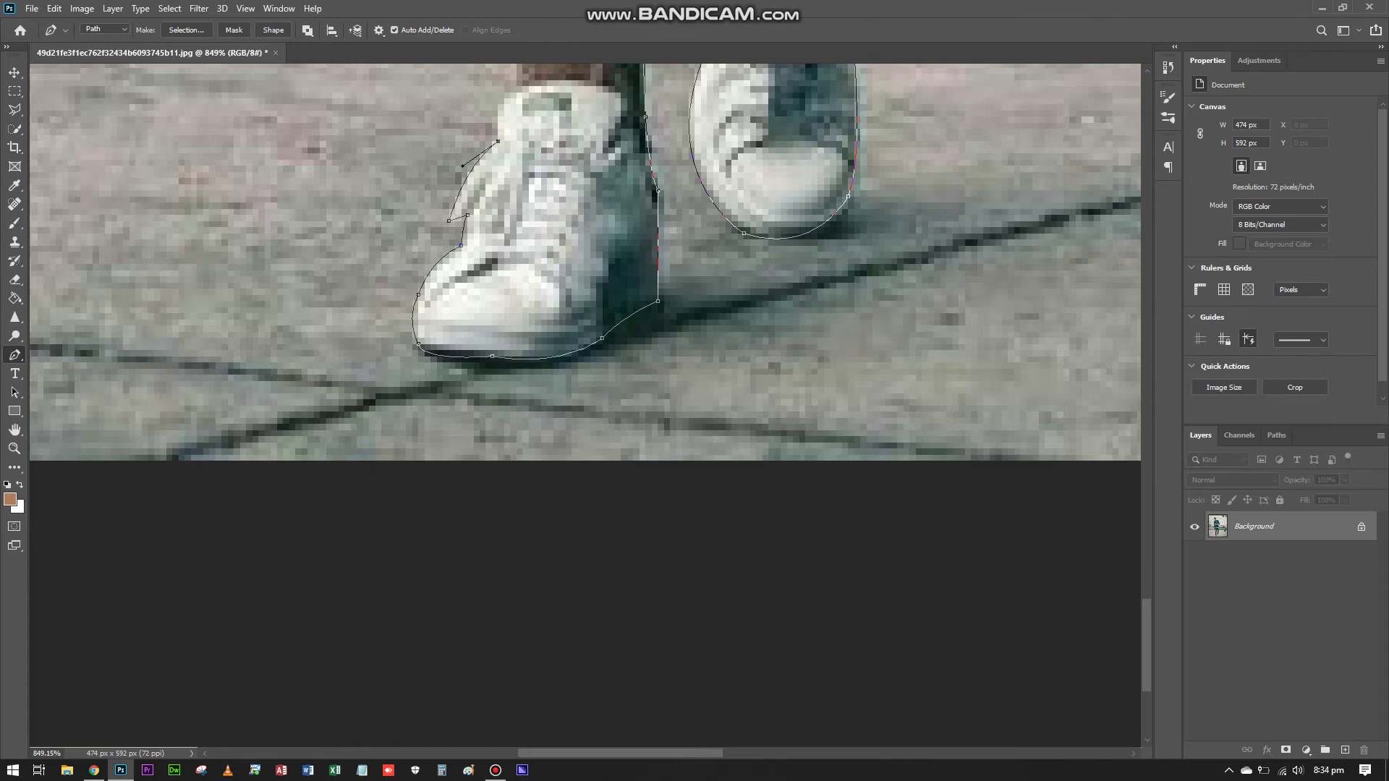
Trace up the outer leg past the knee to the hip and along the shirt hem
{"action": "scroll", "coordinate": [463, 166], "scroll_direction": "up", "scroll_amount": 3}
{"action": "left_click", "coordinate": [437, 301]}
{"action": "scroll", "coordinate": [437, 301], "scroll_direction": "up", "scroll_amount": 2}
{"action": "left_click", "coordinate": [424, 431]}
{"action": "left_click", "coordinate": [425, 382]}
{"action": "left_click", "coordinate": [431, 289]}
{"action": "left_click", "coordinate": [437, 198]}
{"action": "scroll", "coordinate": [437, 197], "scroll_direction": "down", "scroll_amount": 5}
{"action": "left_click", "coordinate": [369, 190]}
{"action": "scroll", "coordinate": [357, 544], "scroll_direction": "up", "scroll_amount": 5}
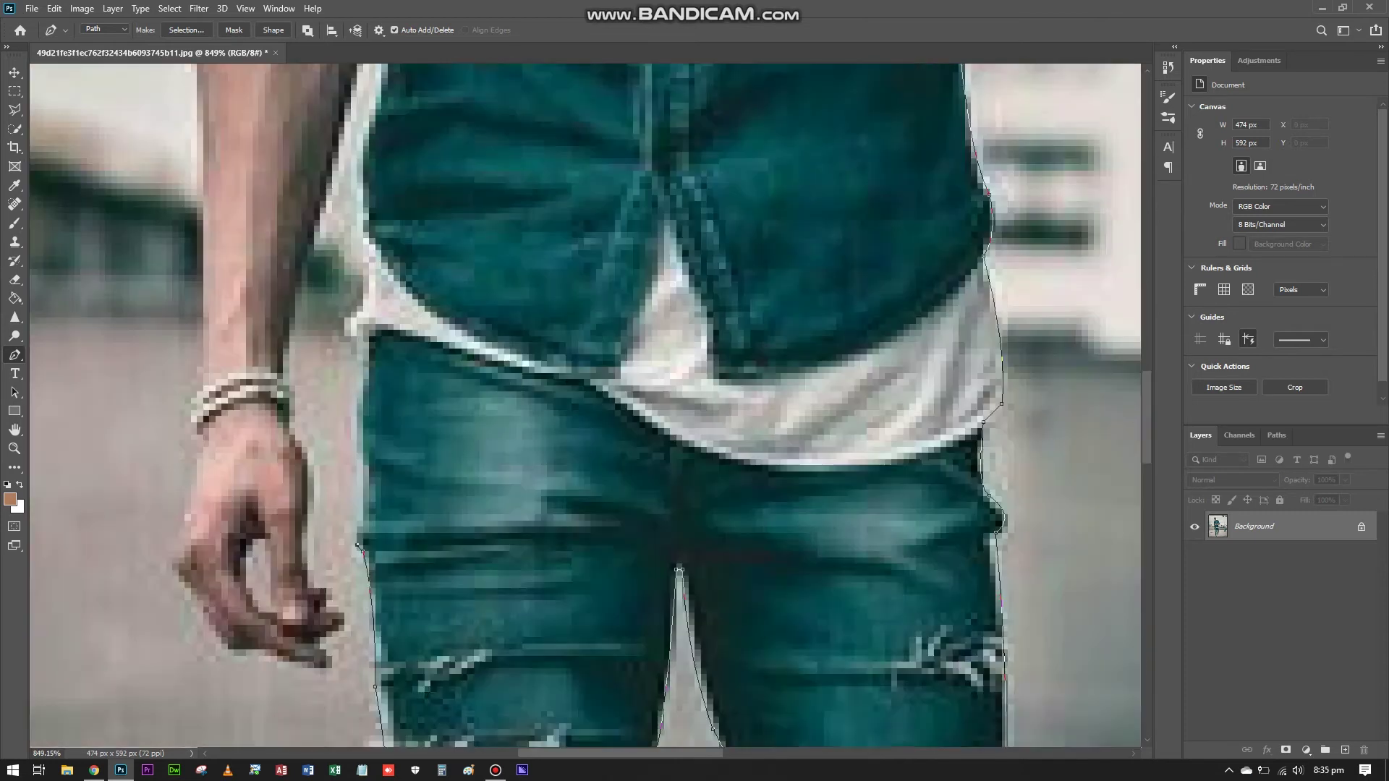
{"action": "scroll", "coordinate": [362, 290], "scroll_direction": "up", "scroll_amount": 3}
{"action": "left_click", "coordinate": [363, 445]}
{"action": "left_click", "coordinate": [383, 170]}
Carry the path down the arm, around the hand and fingers, and back up to the shoulder
{"action": "left_click", "coordinate": [282, 575]}
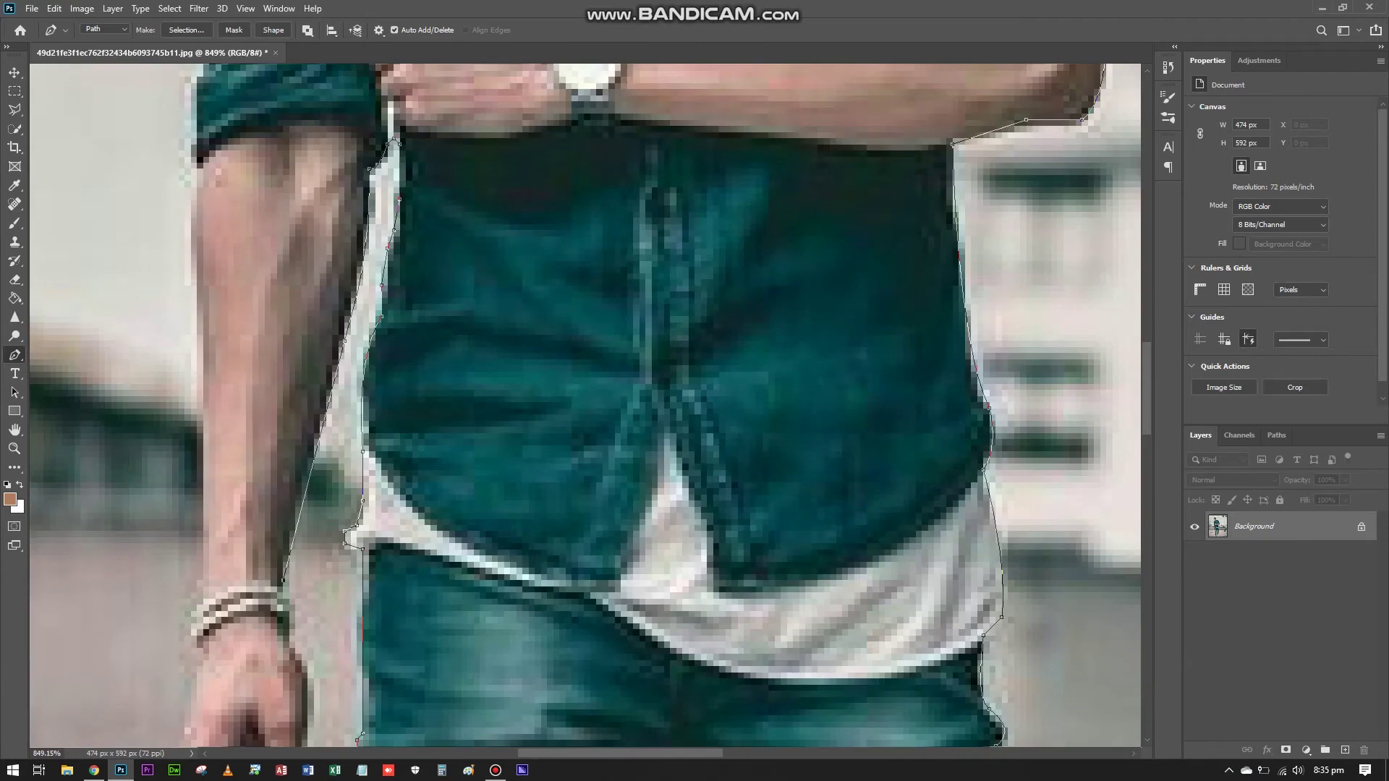
{"action": "left_click_drag", "start_coordinate": [277, 629], "coordinate": [300, 616]}
{"action": "scroll", "coordinate": [300, 617], "scroll_direction": "down", "scroll_amount": 4}
{"action": "left_click", "coordinate": [309, 421]}
{"action": "left_click", "coordinate": [340, 557]}
{"action": "left_click", "coordinate": [246, 582]}
{"action": "left_click", "coordinate": [177, 434]}
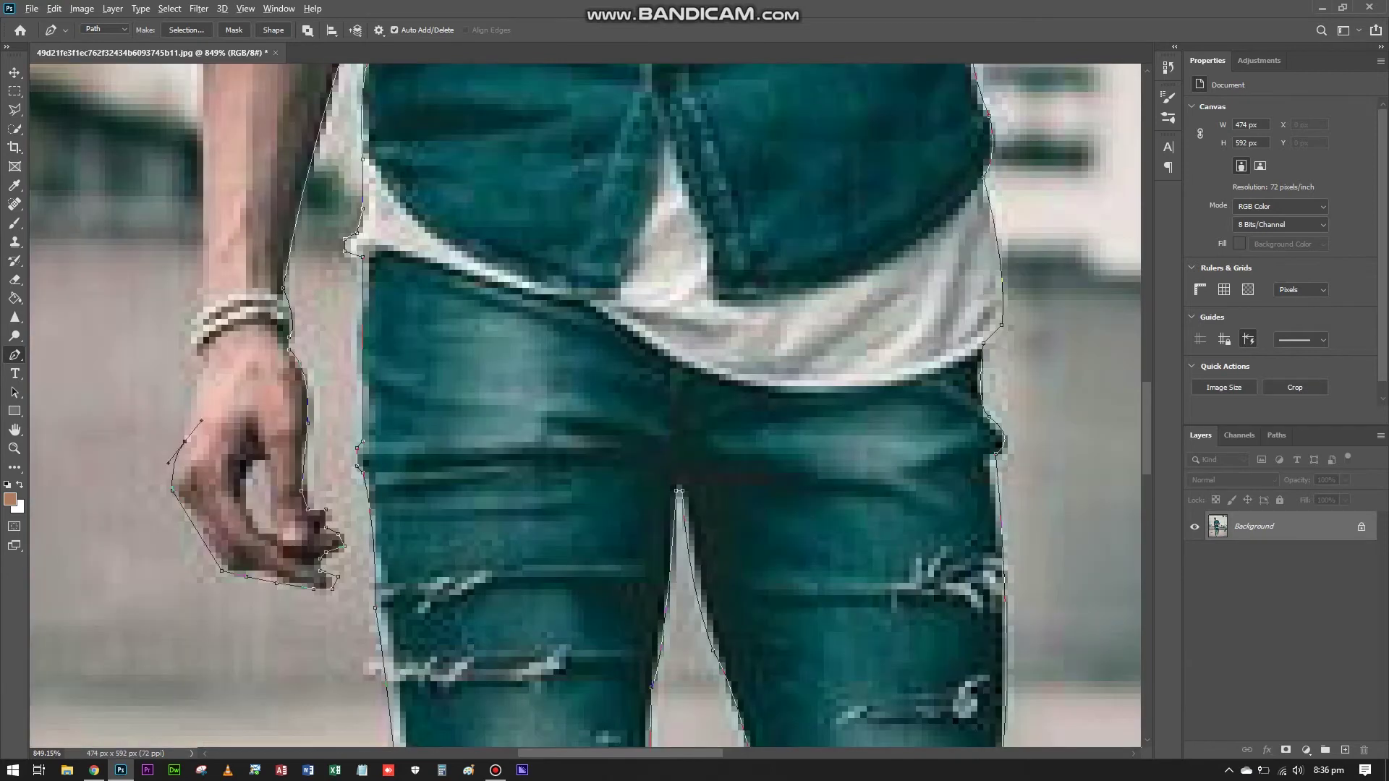
{"action": "left_click", "coordinate": [194, 279]}
{"action": "scroll", "coordinate": [194, 278], "scroll_direction": "up", "scroll_amount": 5}
{"action": "scroll", "coordinate": [195, 217], "scroll_direction": "up", "scroll_amount": 5}
{"action": "scroll", "coordinate": [196, 289], "scroll_direction": "up", "scroll_amount": 5}
{"action": "left_click", "coordinate": [234, 360]}
{"action": "scroll", "coordinate": [290, 398], "scroll_direction": "up", "scroll_amount": 5}
{"action": "left_click_drag", "start_coordinate": [288, 395], "coordinate": [278, 425]}
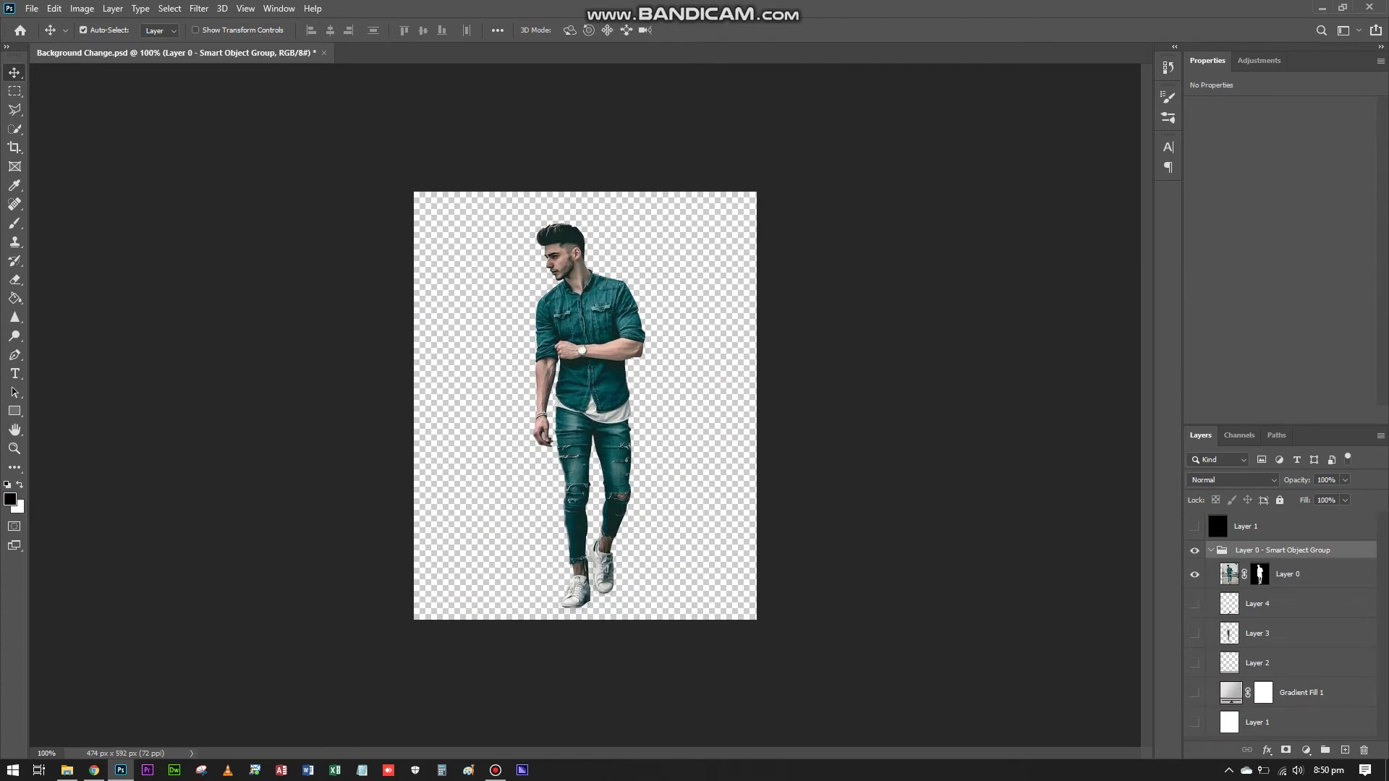
Show Gradient Fill 1, the floor and both shadow layers, then collapse the Smart Object Group
{"action": "left_click", "coordinate": [1194, 693]}
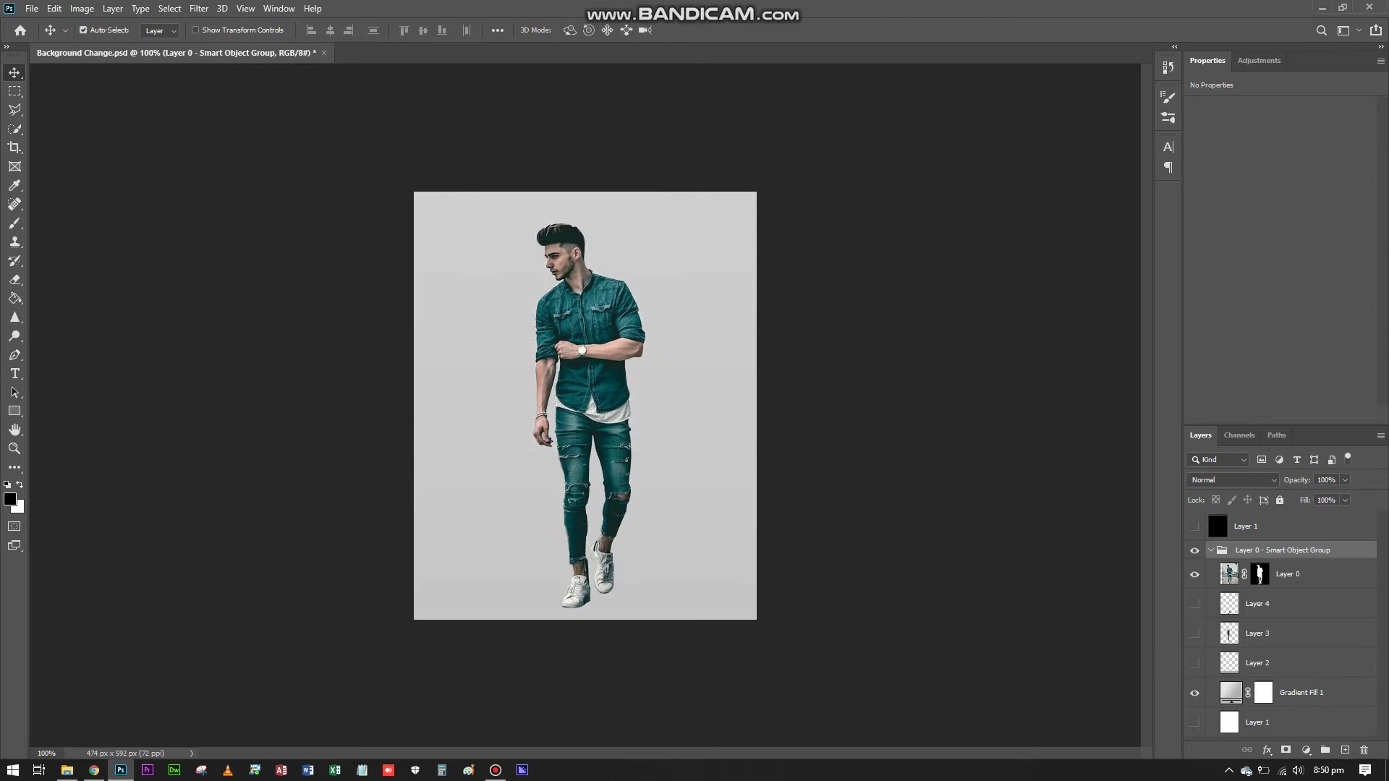
{"action": "left_click", "coordinate": [1194, 663]}
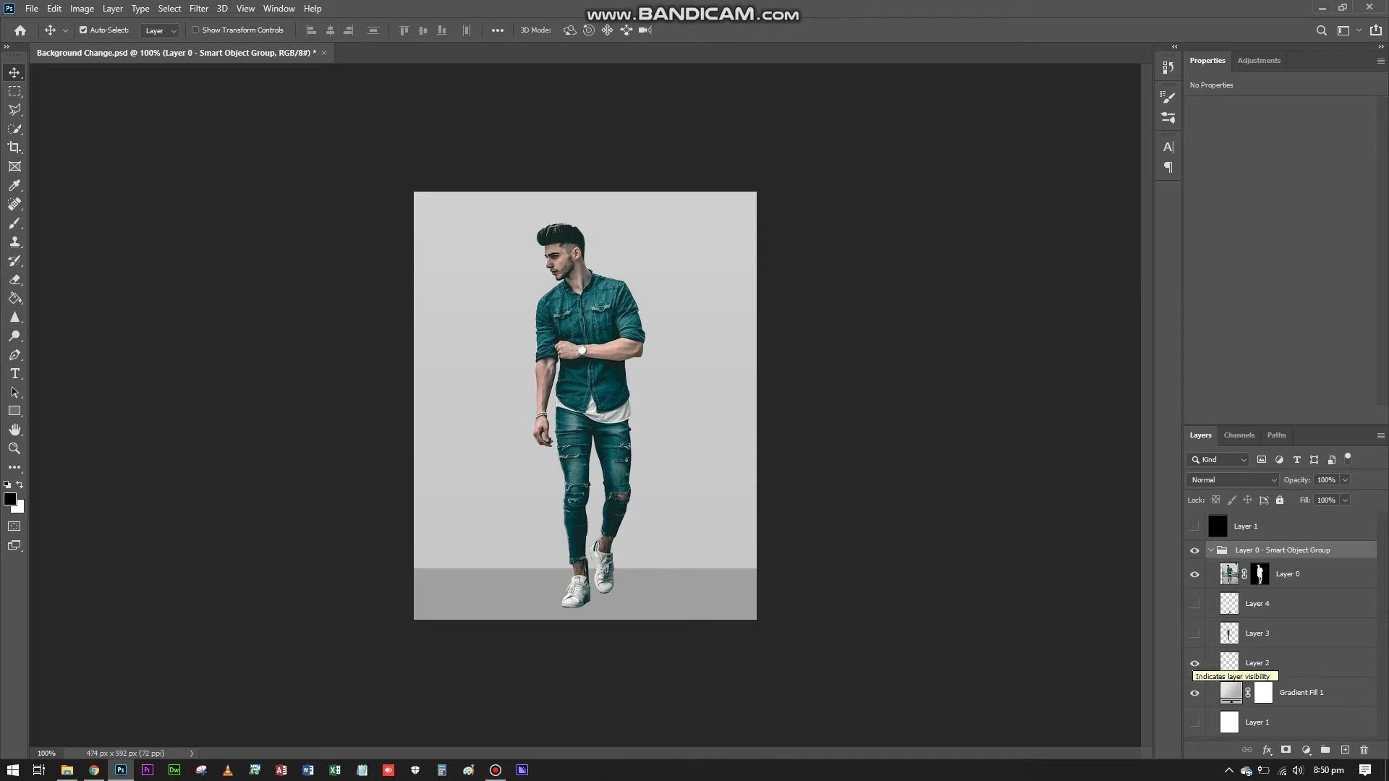
{"action": "left_click", "coordinate": [1194, 634]}
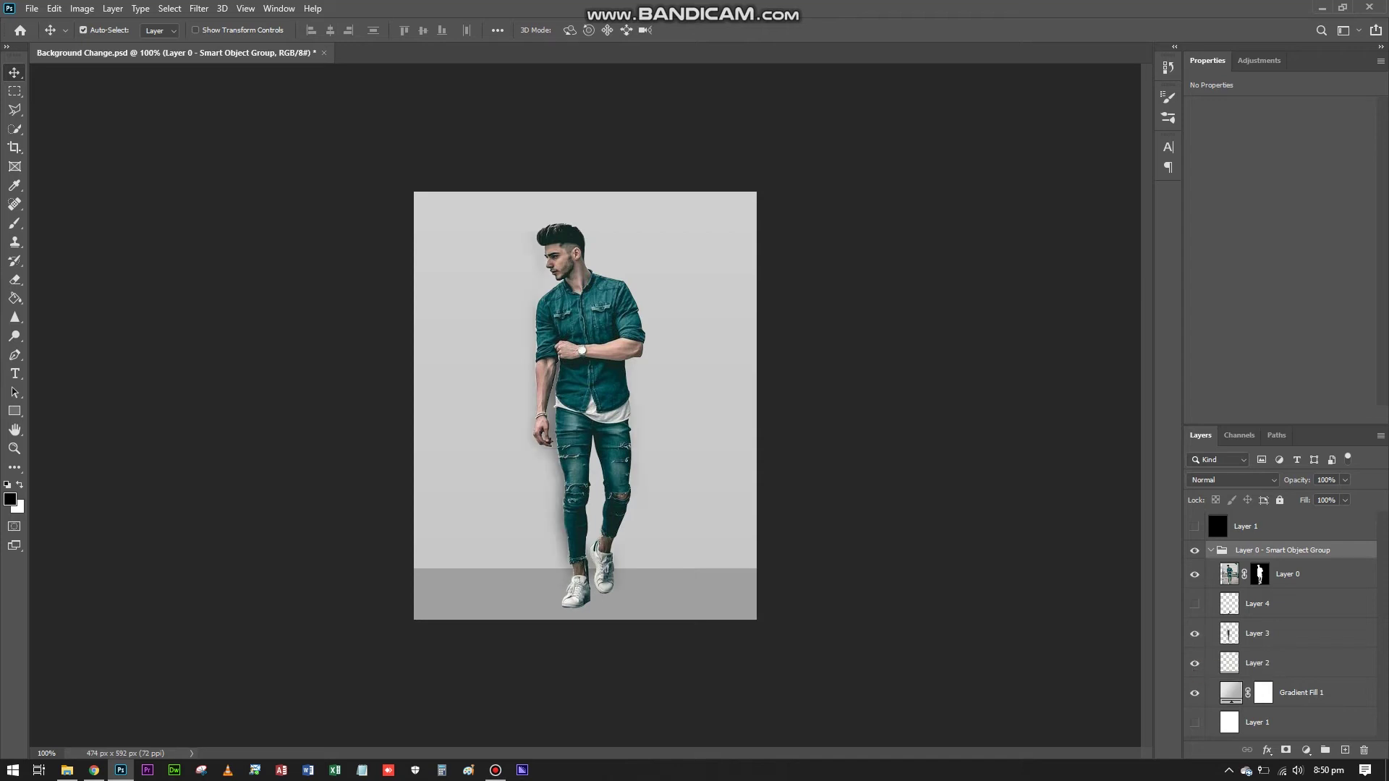
{"action": "left_click", "coordinate": [1195, 633]}
{"action": "left_click", "coordinate": [1194, 604]}
{"action": "left_click", "coordinate": [1195, 604]}
{"action": "left_click", "coordinate": [1211, 550]}
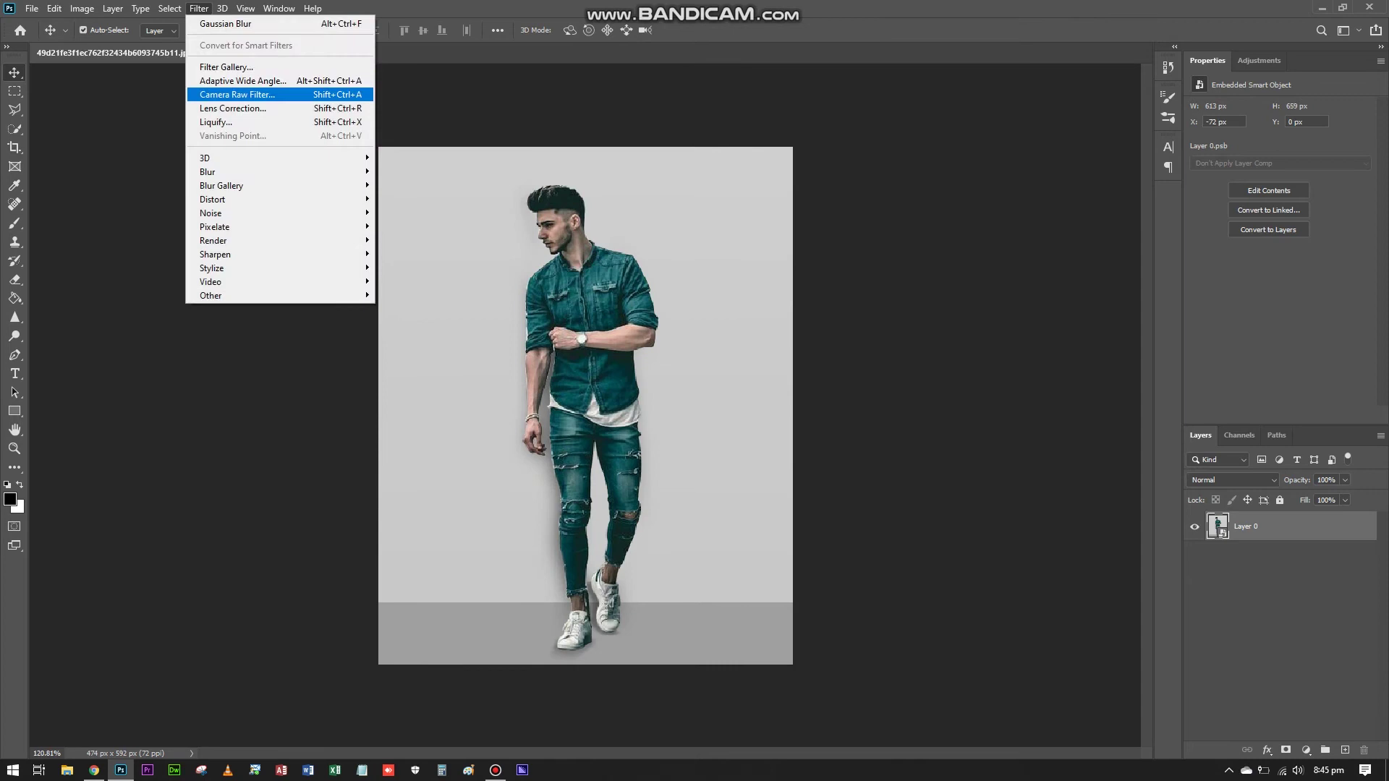
In Camera Raw, adjust the Basic tones, starting with exposure 0.3
{"action": "key", "text": "Return"}
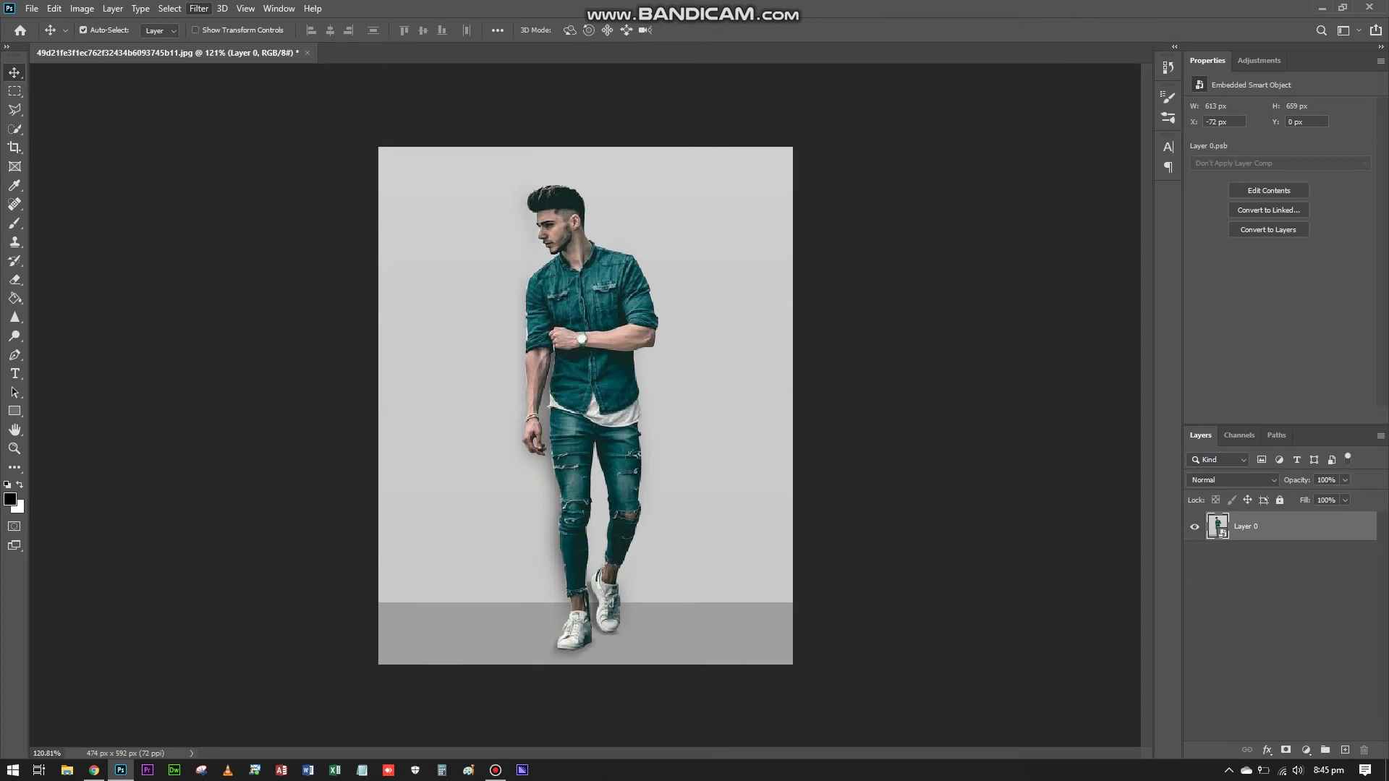
{"action": "type", "text": "0.3"}
{"action": "key", "text": "Tab"}
{"action": "type", "text": "-16"}
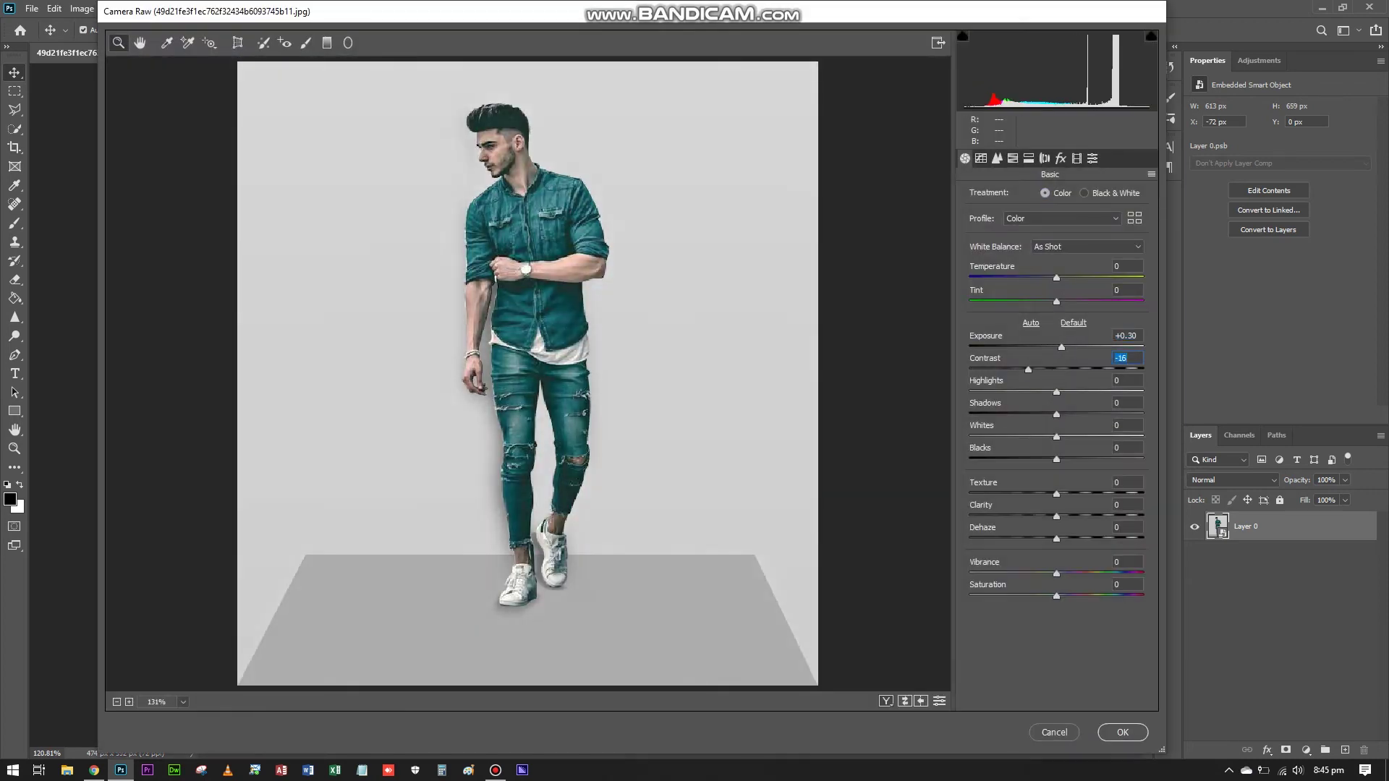
{"action": "type", "text": "40"}
{"action": "type", "text": "-20"}
{"action": "key", "text": "Tab"}
{"action": "type", "text": "2314-23"}
{"action": "key", "text": "Tab"}
{"action": "key", "text": "Tab"}
{"action": "type", "text": "12"}
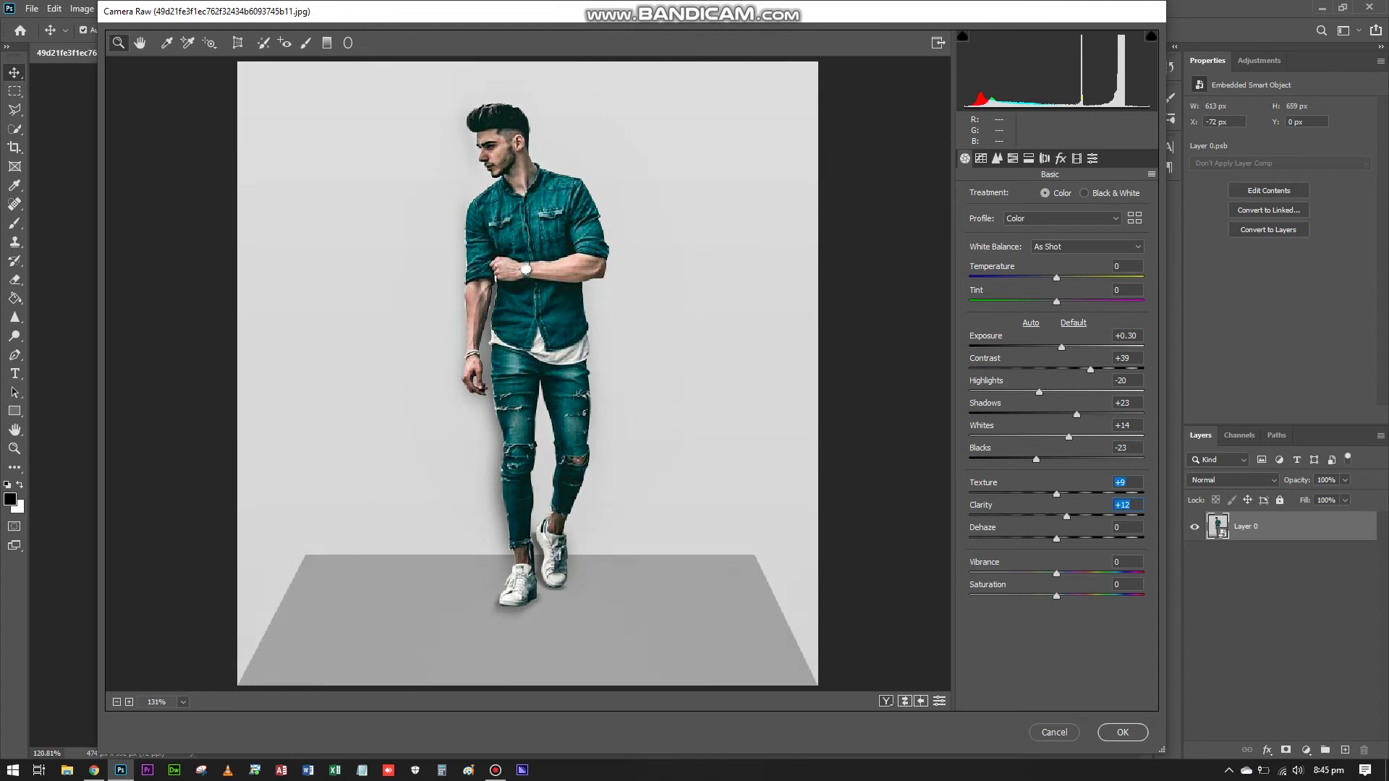
Shift the HSL Blues hue to 43
{"action": "key", "text": "ctrl+alt+4"}
{"action": "key", "text": "ctrl+alt+4"}
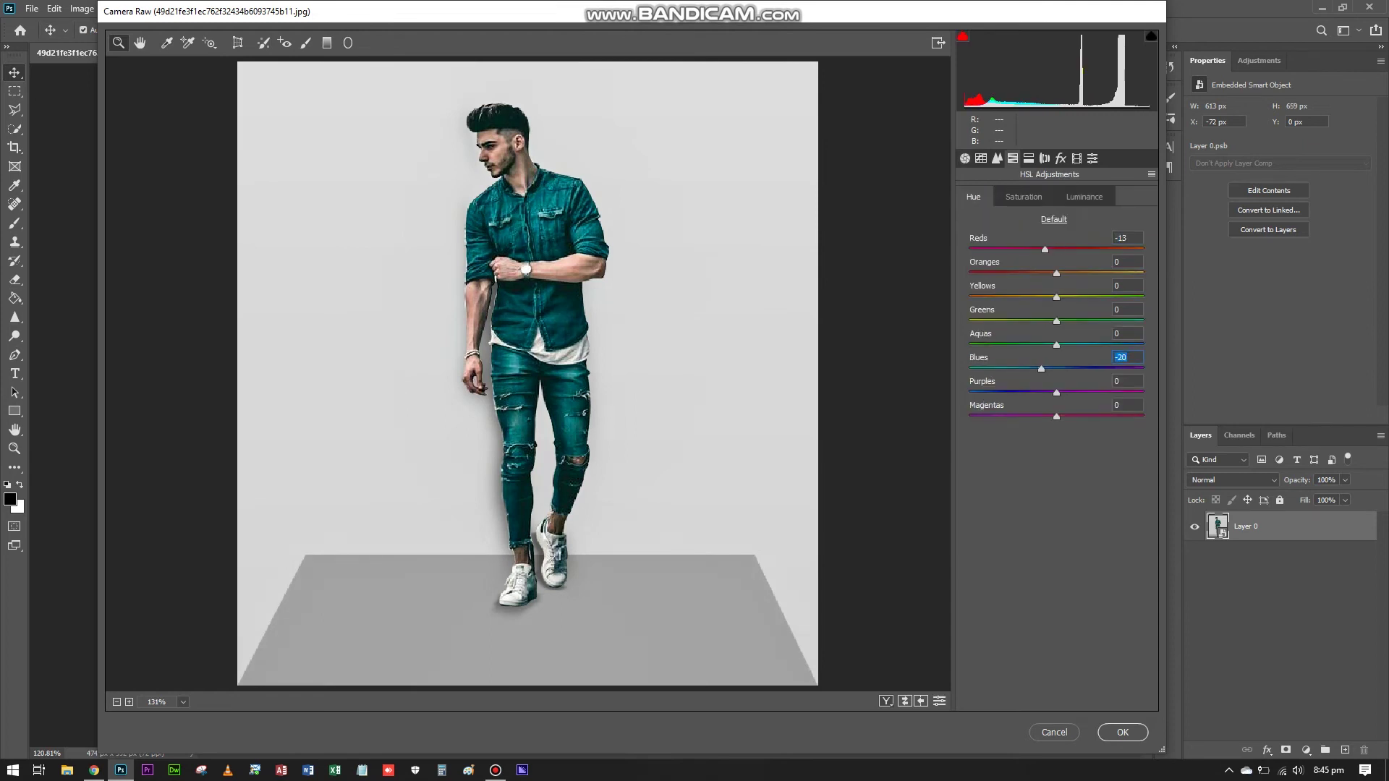
{"action": "type", "text": "43"}
{"action": "key", "text": "Return"}
{"action": "key", "text": "ctrl+alt+4"}
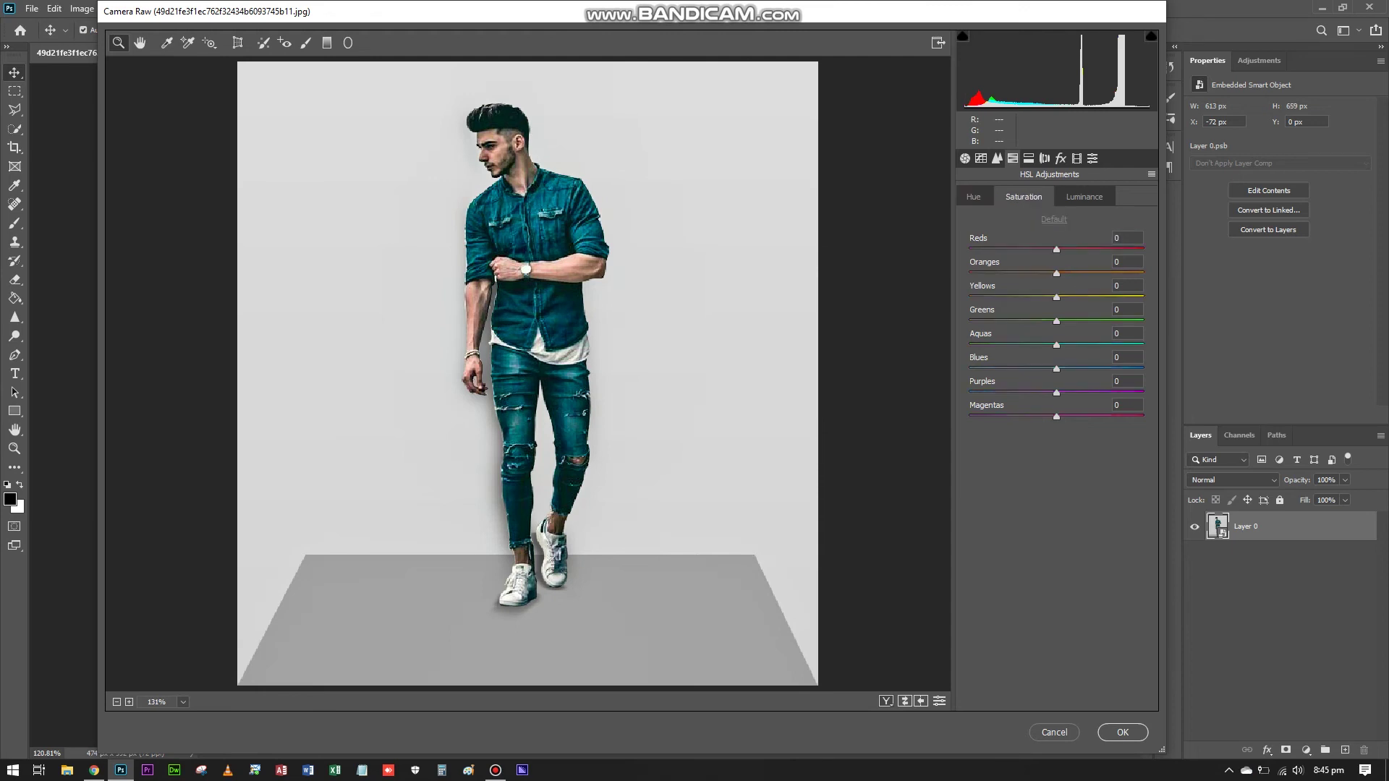
Adjust Calibration, add a -28 vignette with a changed midpoint, and apply the filter
{"action": "key", "text": "ctrl+alt+8"}
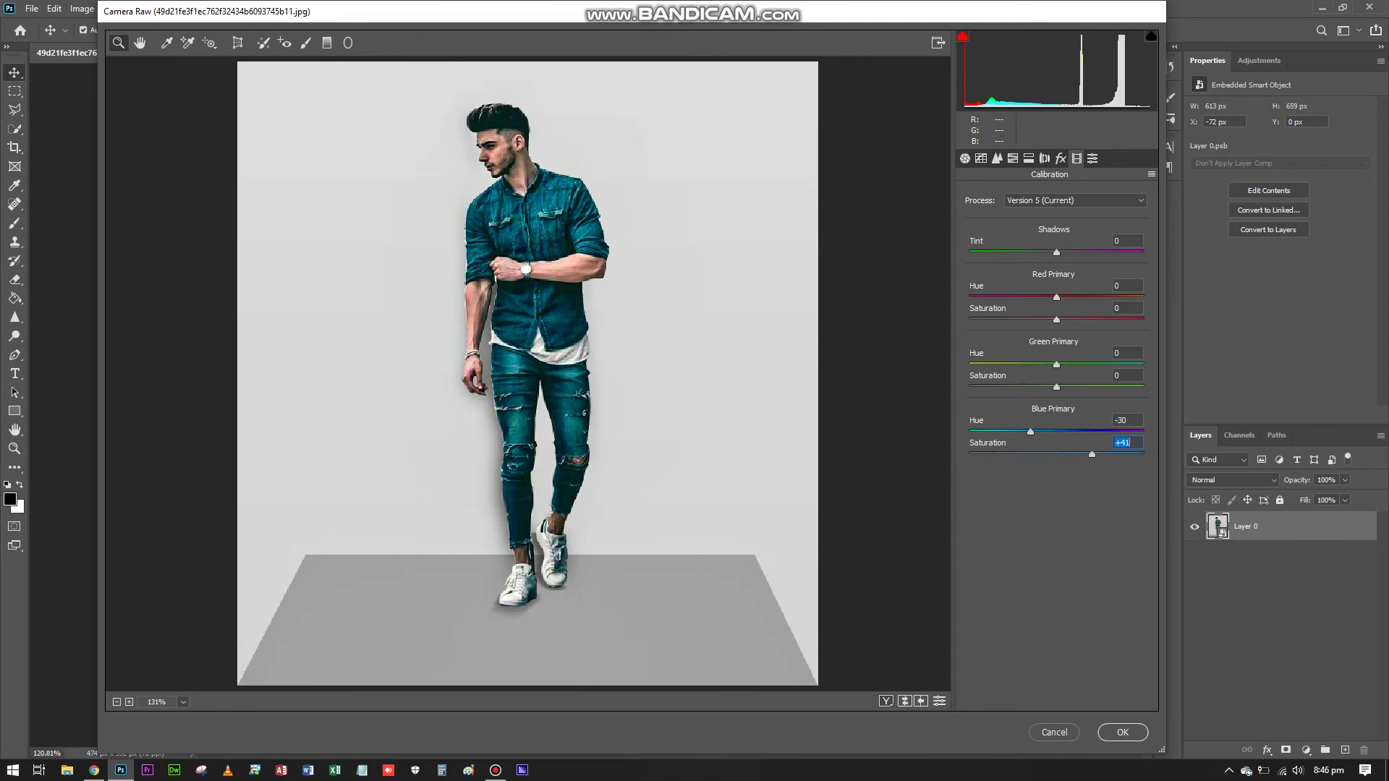
{"action": "key", "text": "ctrl+alt+7"}
{"action": "type", "text": "-28"}
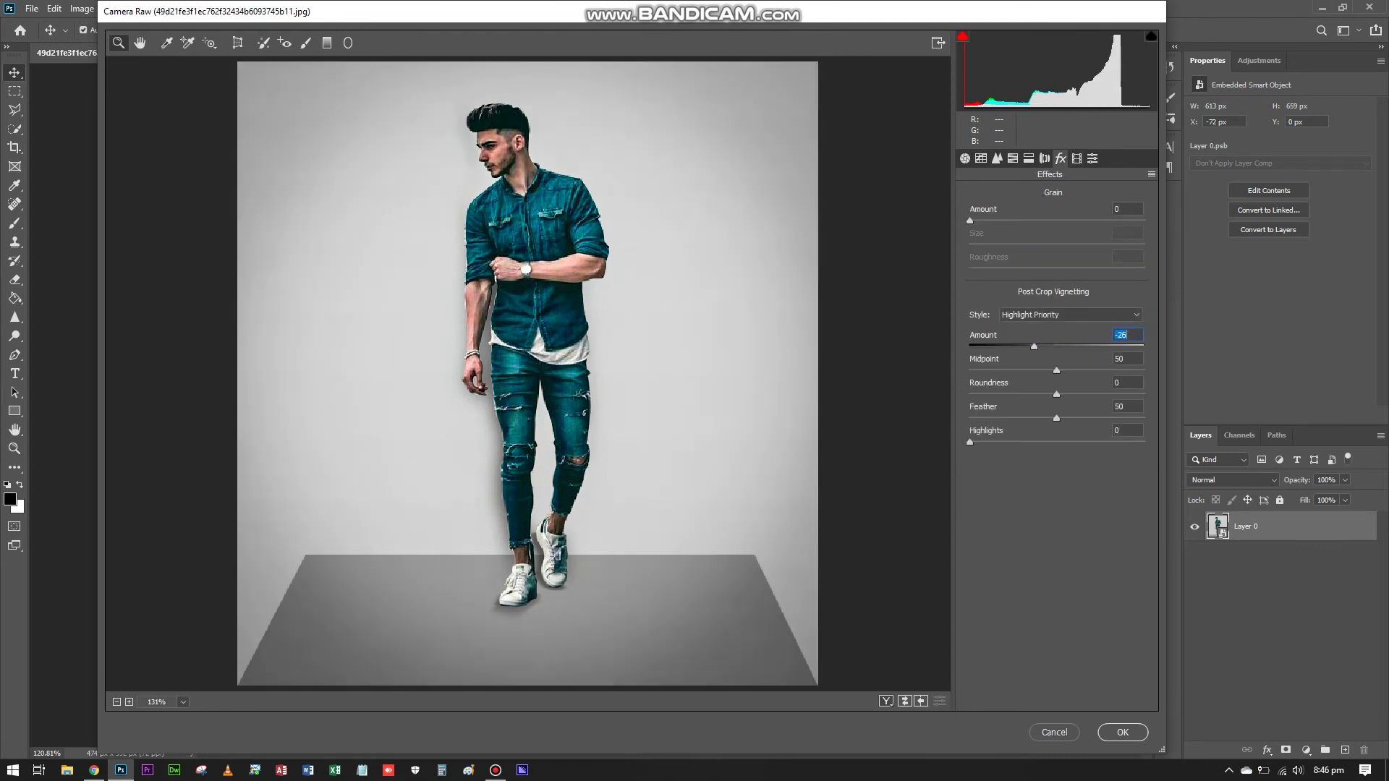
{"action": "key", "text": "Tab"}
{"action": "type", "text": "45"}
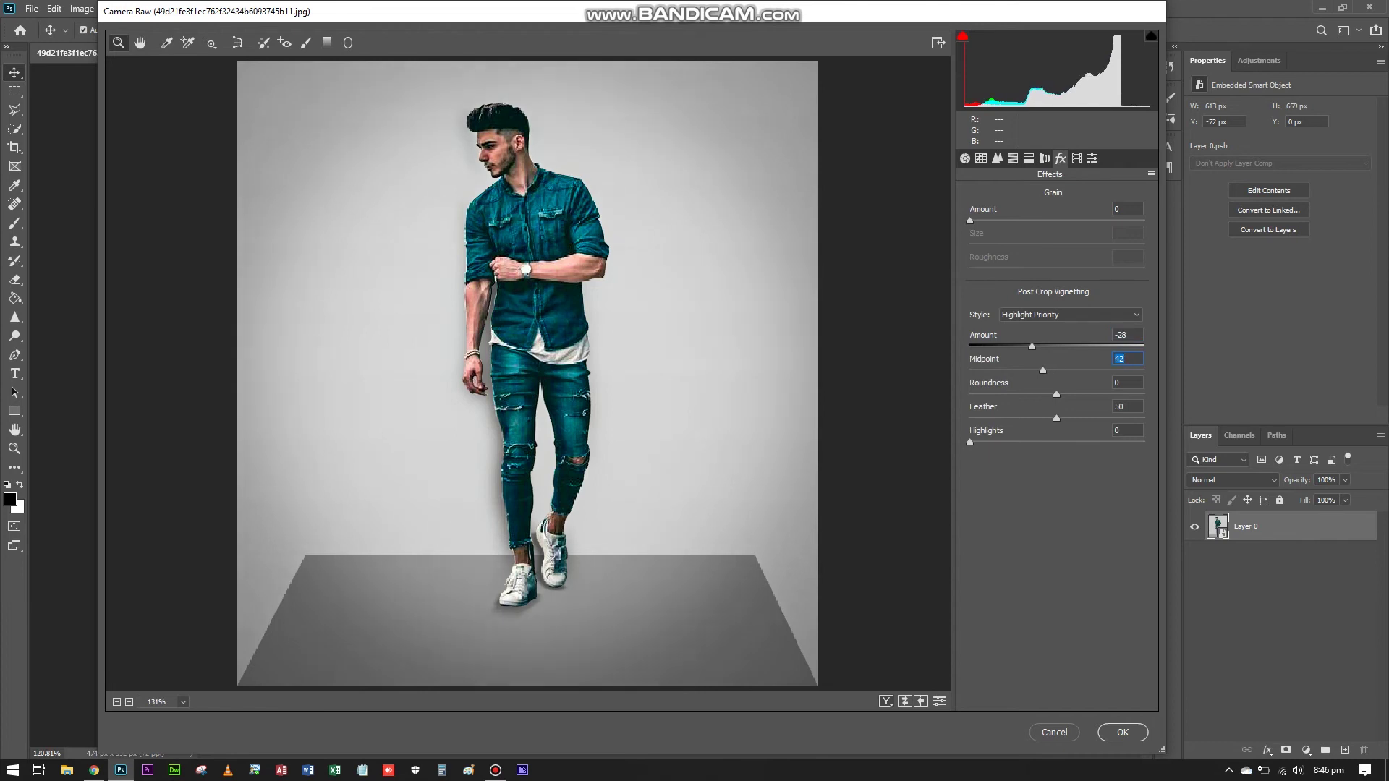
{"action": "key", "text": "Return"}
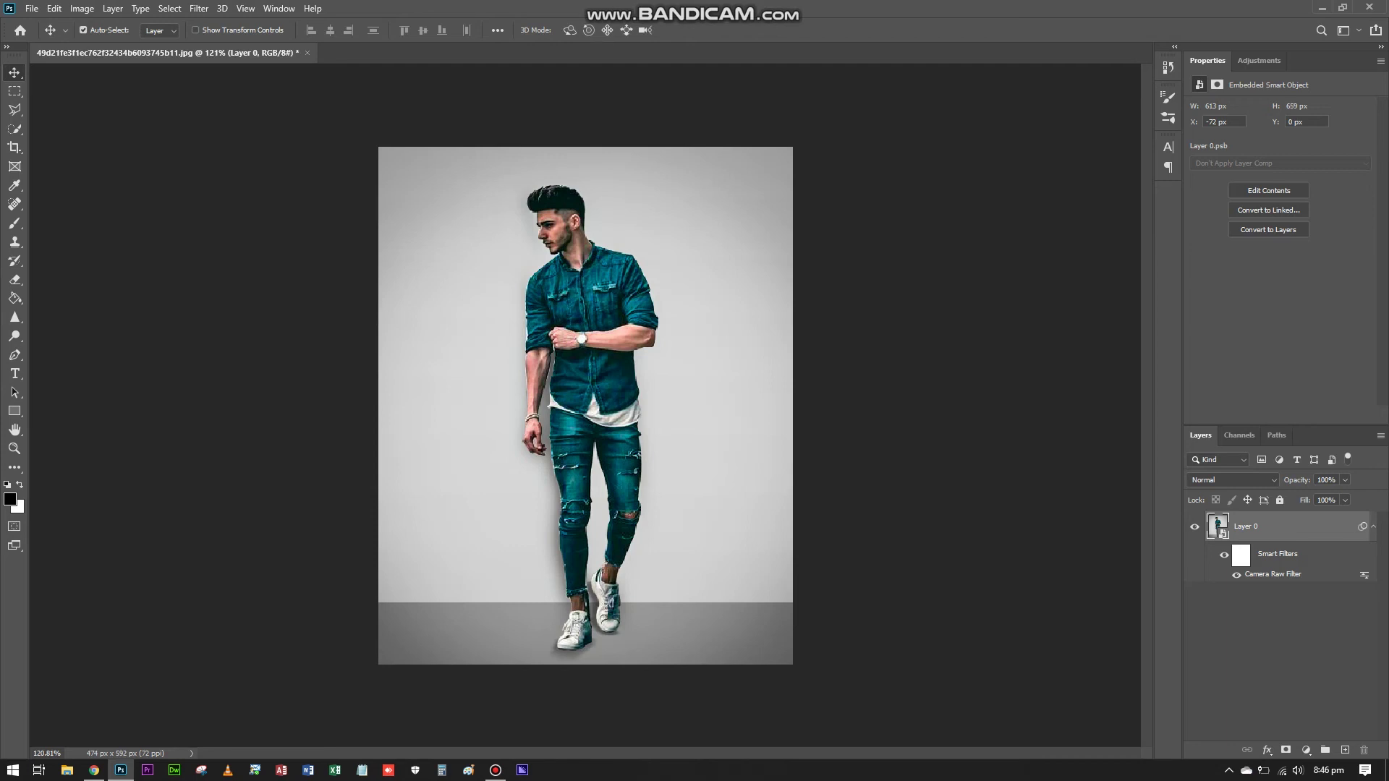
Zoom in on the man's head and open the Liquify filter
{"action": "scroll", "coordinate": [551, 314], "scroll_direction": "up", "scroll_amount": 2}
{"action": "scroll", "coordinate": [552, 314], "scroll_direction": "up", "scroll_amount": 2}
{"action": "scroll", "coordinate": [551, 314], "scroll_direction": "up", "scroll_amount": 1}
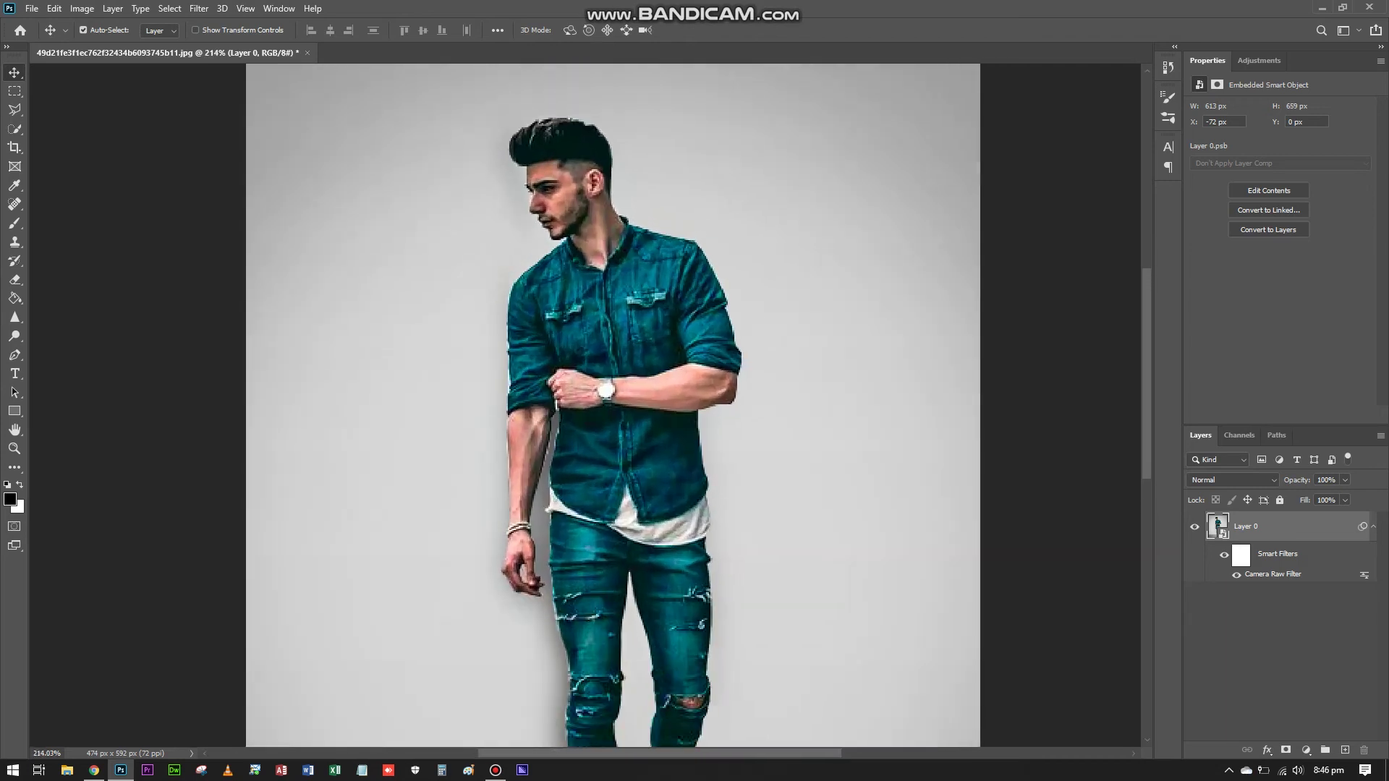
{"action": "scroll", "coordinate": [546, 126], "scroll_direction": "up", "scroll_amount": 2}
{"action": "left_click", "coordinate": [198, 8]}
{"action": "left_click", "coordinate": [217, 120]}
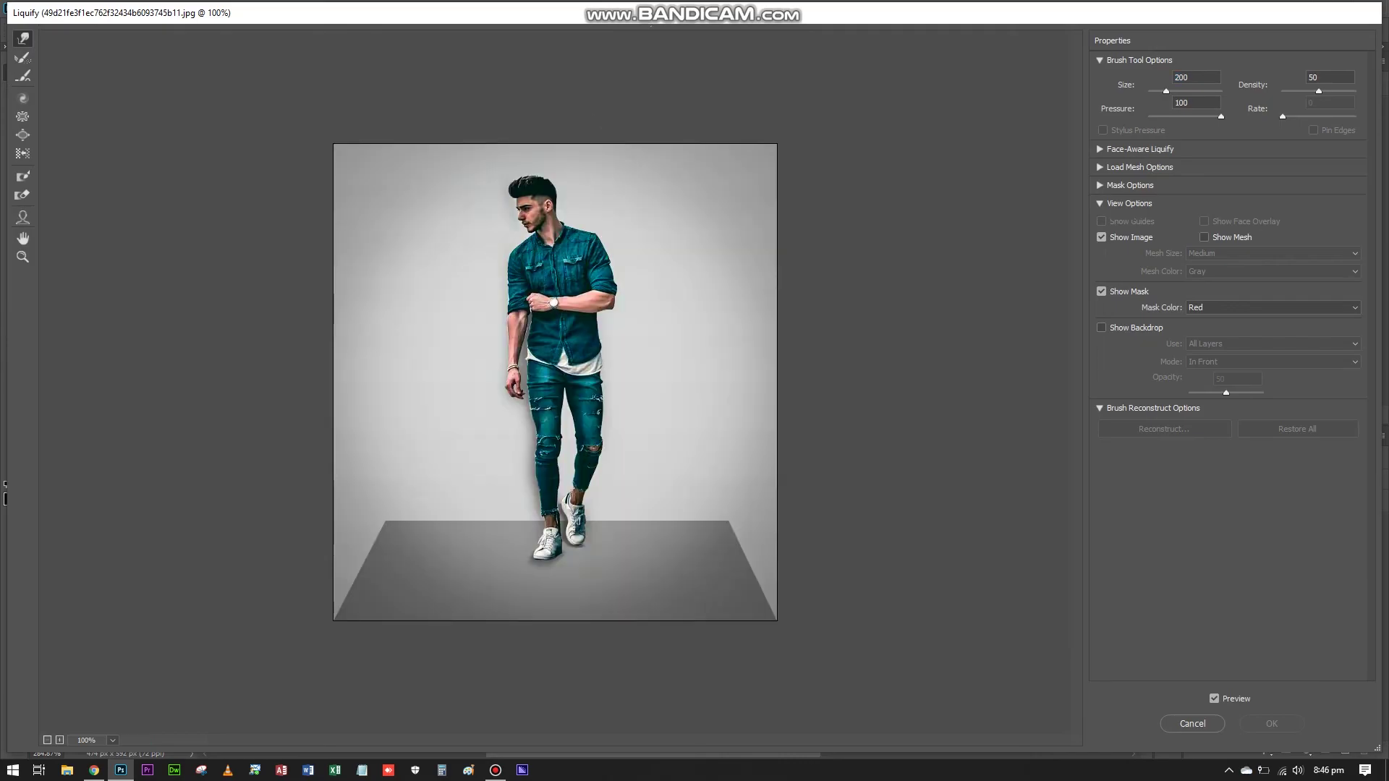
Forward-warp the hair to smooth the quiff's top and narrow its left edge, then apply
{"action": "scroll", "coordinate": [520, 203], "scroll_direction": "up", "scroll_amount": 5}
{"action": "scroll", "coordinate": [550, 145], "scroll_direction": "up", "scroll_amount": 3}
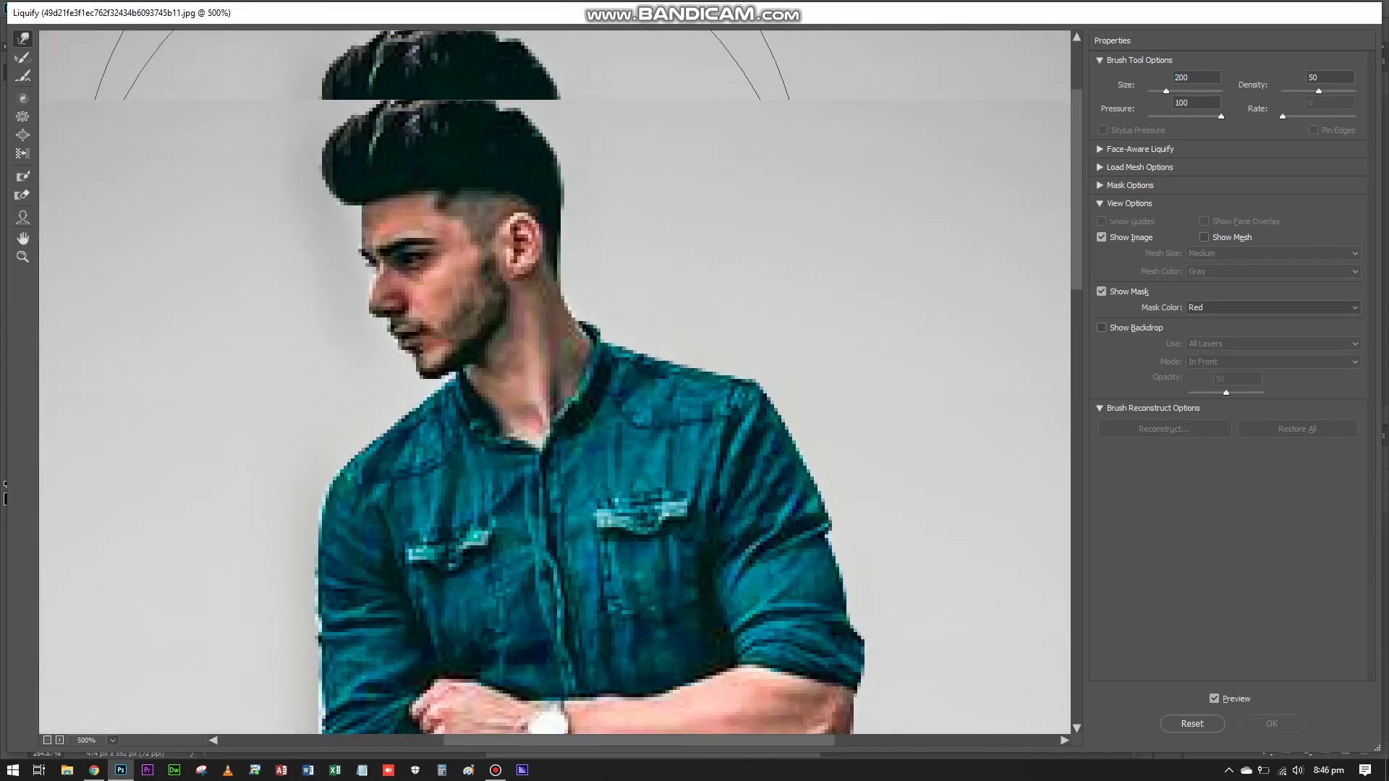
{"action": "key", "text": "bracketleft"}
{"action": "key", "text": "bracketleft"}
{"action": "key", "text": "bracketleft"}
{"action": "key", "text": "bracketleft"}
{"action": "left_click_drag", "start_coordinate": [289, 219], "coordinate": [275, 221]}
{"action": "left_click_drag", "start_coordinate": [377, 134], "coordinate": [458, 93]}
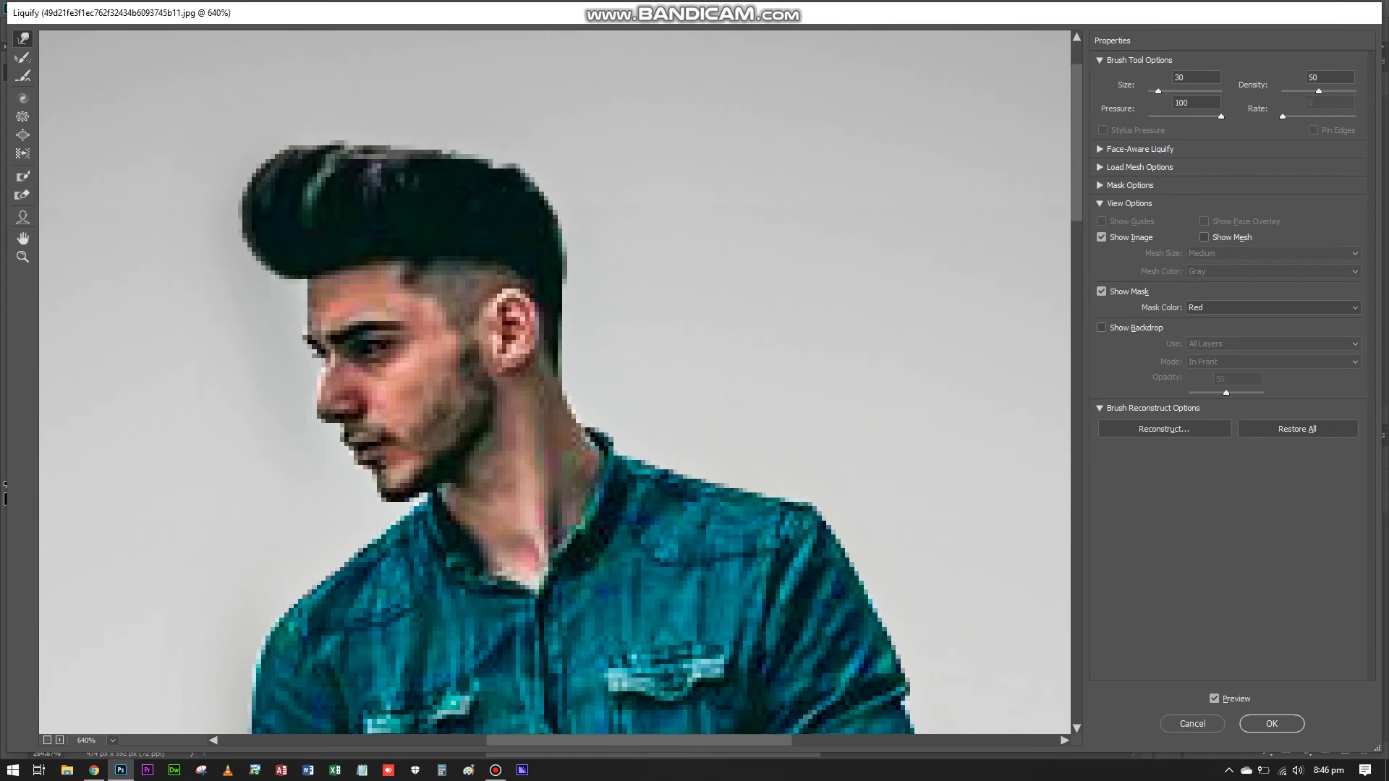
{"action": "left_click_drag", "start_coordinate": [241, 210], "coordinate": [269, 217]}
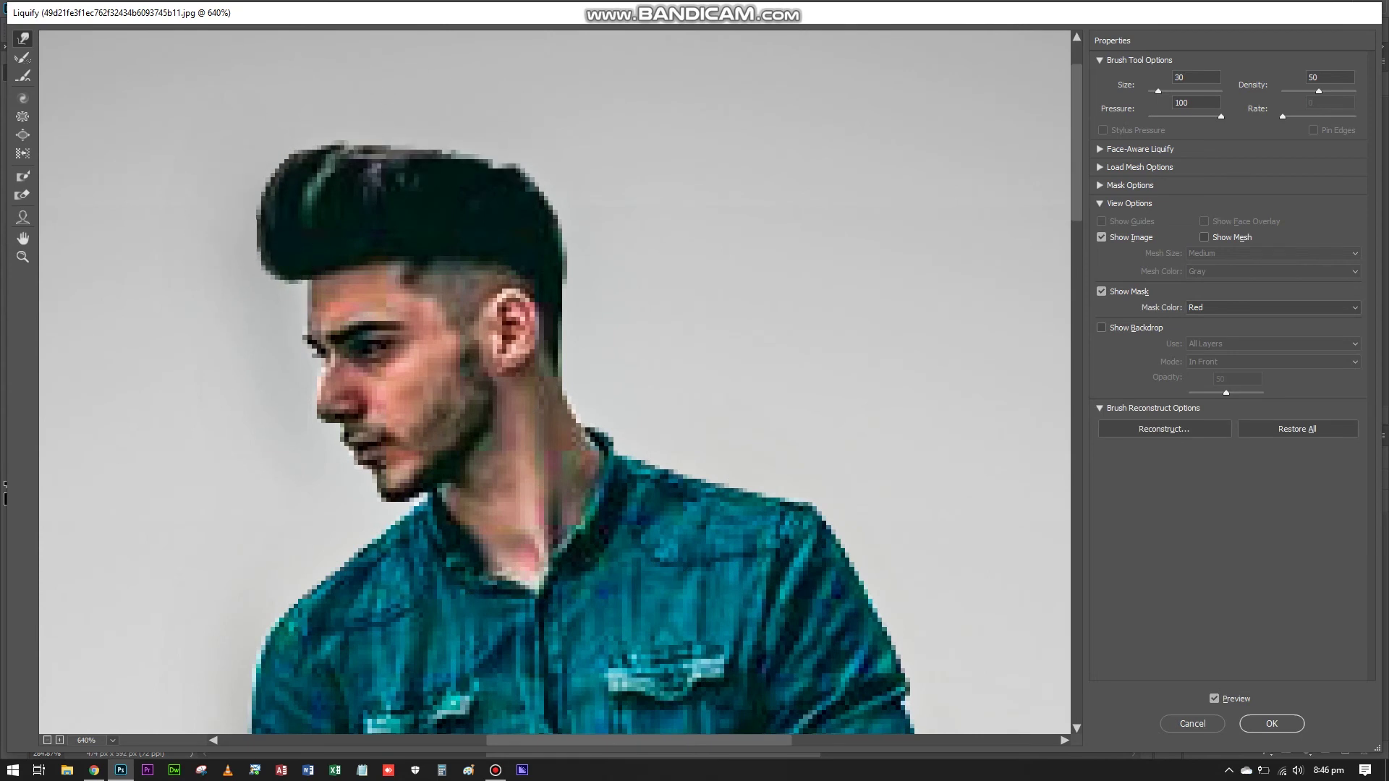
{"action": "key", "text": "bracketleft"}
{"action": "key", "text": "bracketleft"}
{"action": "key", "text": "bracketleft"}
{"action": "key", "text": "ctrl+0"}
{"action": "left_click", "coordinate": [1272, 723]}
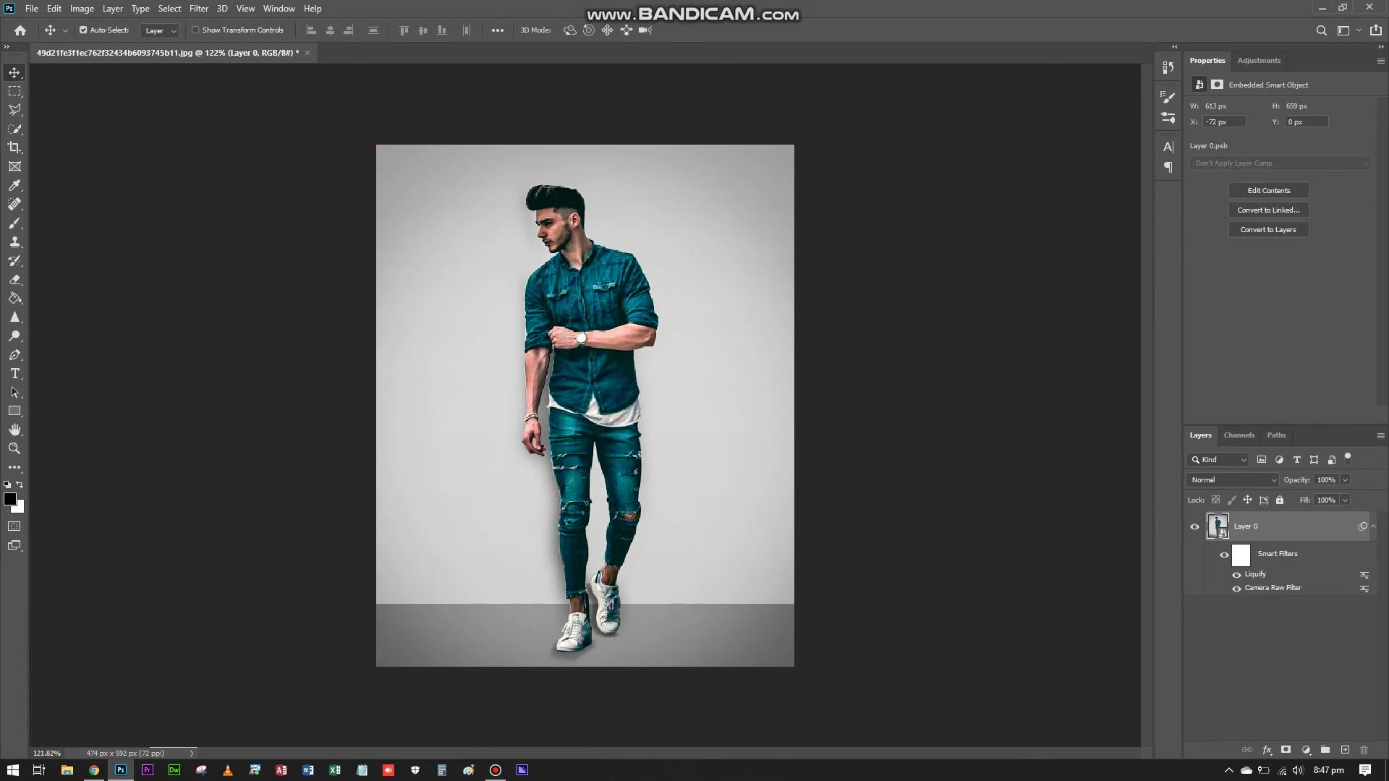
Add a new layer above the photo and fill it with solid black
{"action": "left_click", "coordinate": [1344, 750]}
{"action": "left_click", "coordinate": [83, 30]}
{"action": "key", "text": "Return"}
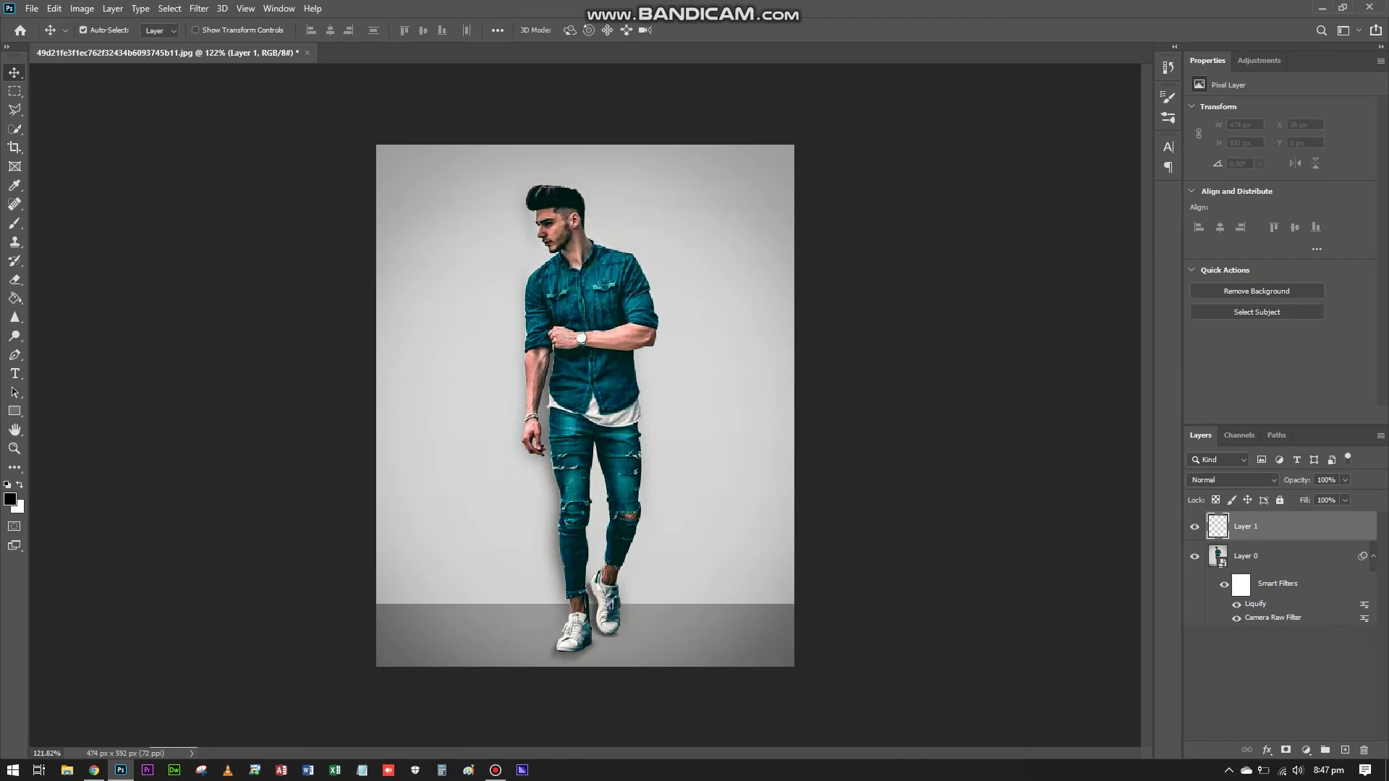
{"action": "key", "text": "alt+BackSpace"}
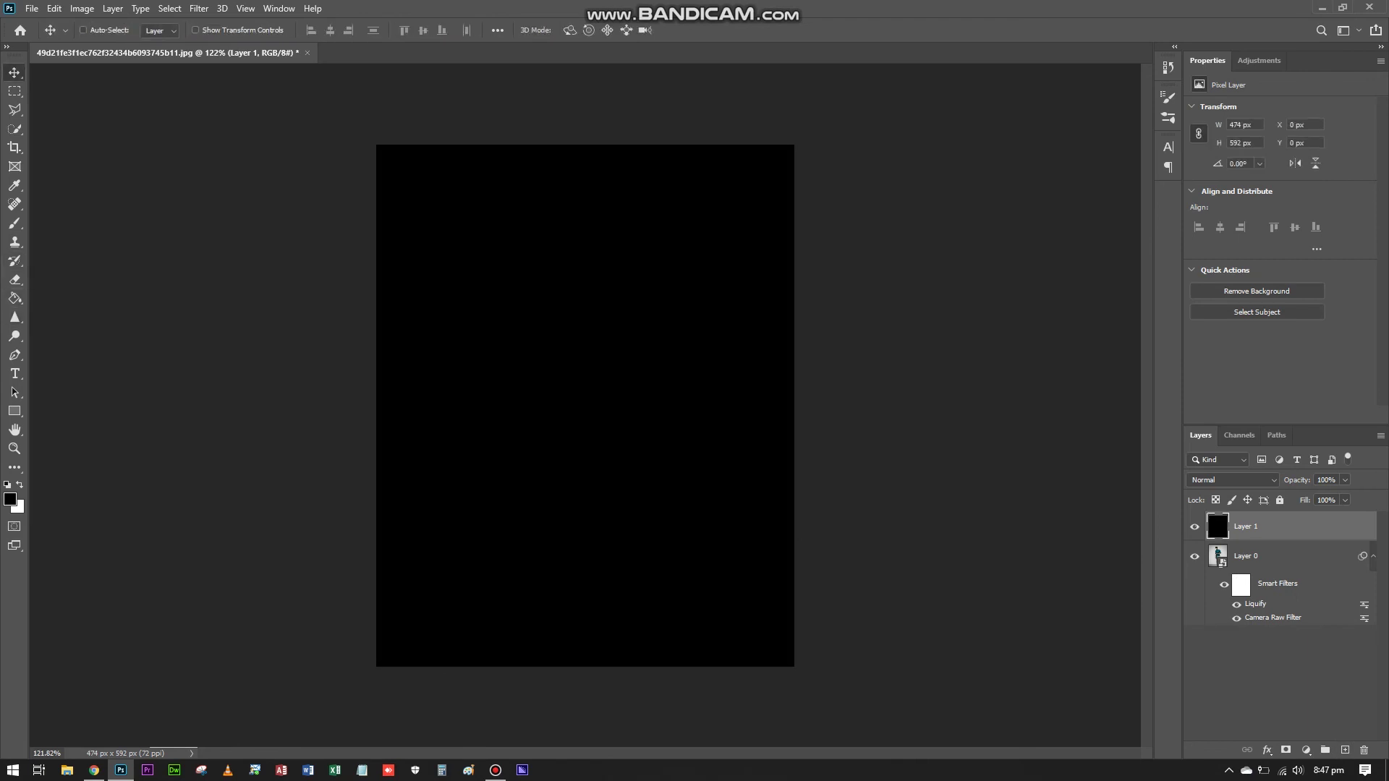
Hide the black layer so the graded photo shows, then make Layer 1 active again
{"action": "key", "text": "ctrl+a"}
{"action": "key", "text": "ctrl+comma"}
{"action": "key", "text": "alt+bracketleft"}
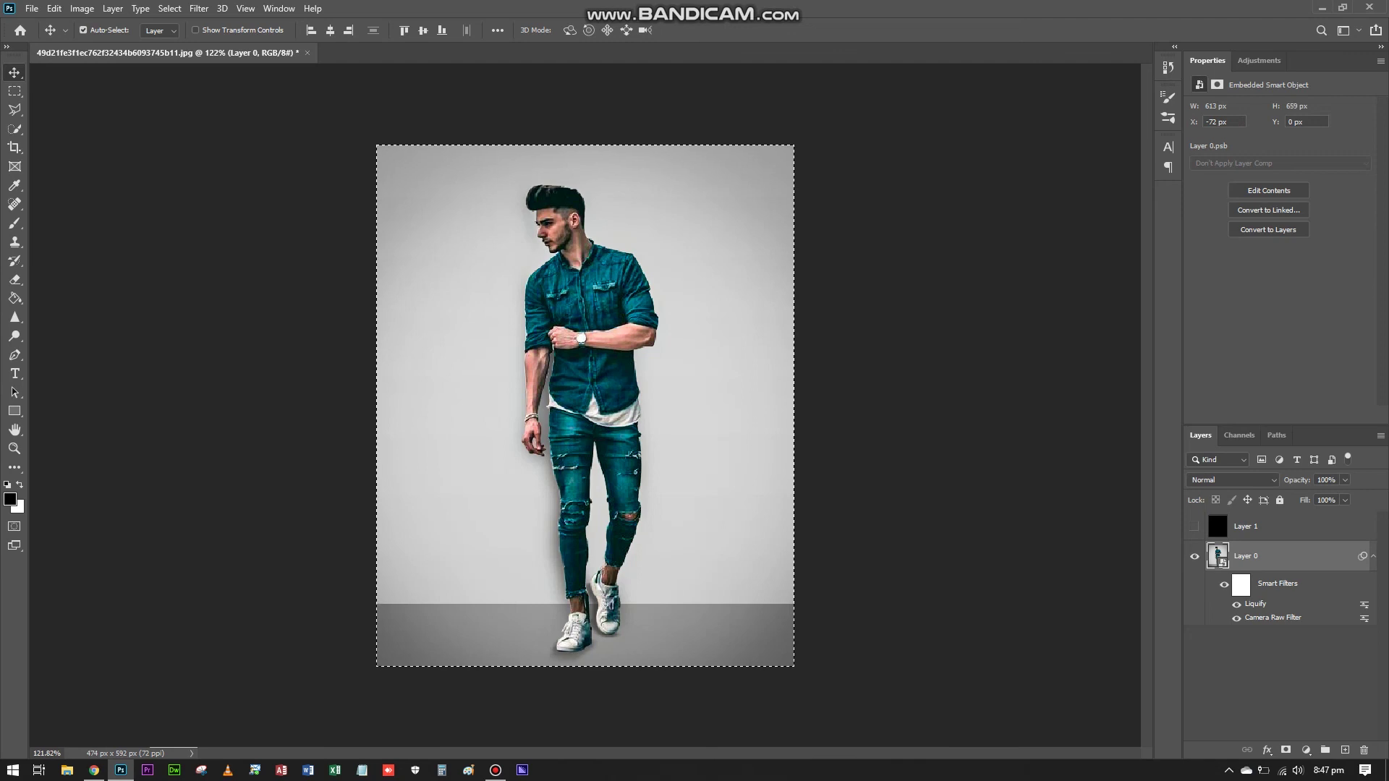
{"action": "left_click", "coordinate": [166, 53]}
{"action": "right_click", "coordinate": [1244, 556]}
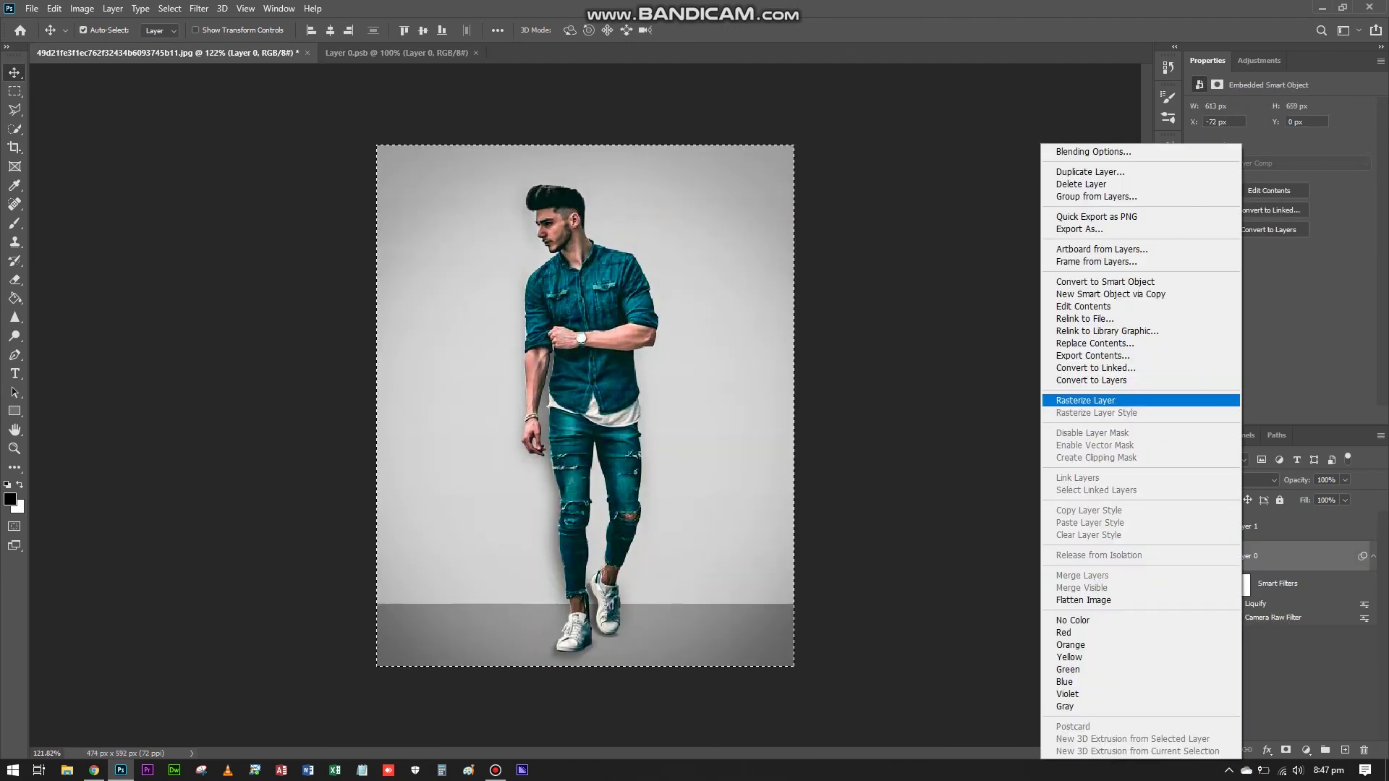
{"action": "key", "text": "Escape"}
{"action": "left_click", "coordinate": [82, 8]}
{"action": "left_click", "coordinate": [108, 157]}
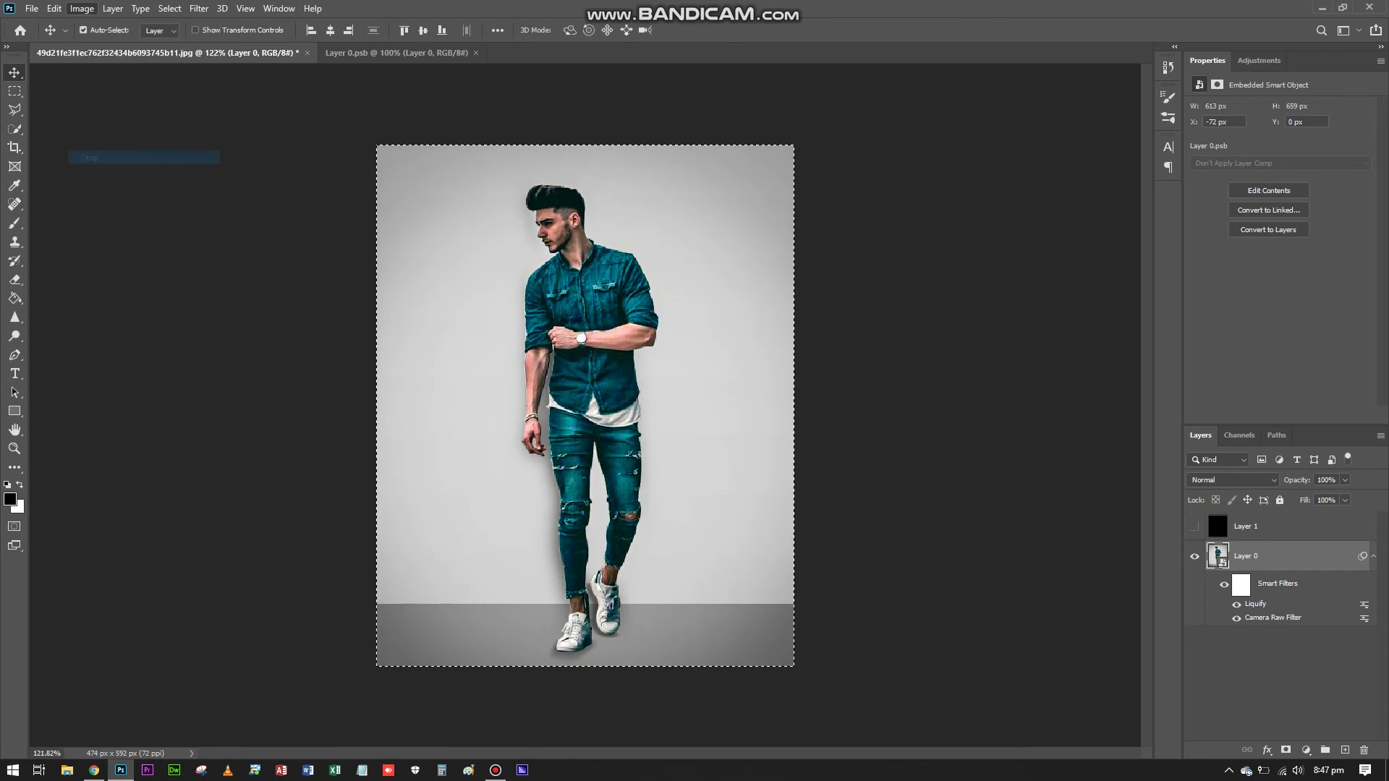
{"action": "key", "text": "alt+bracketright"}
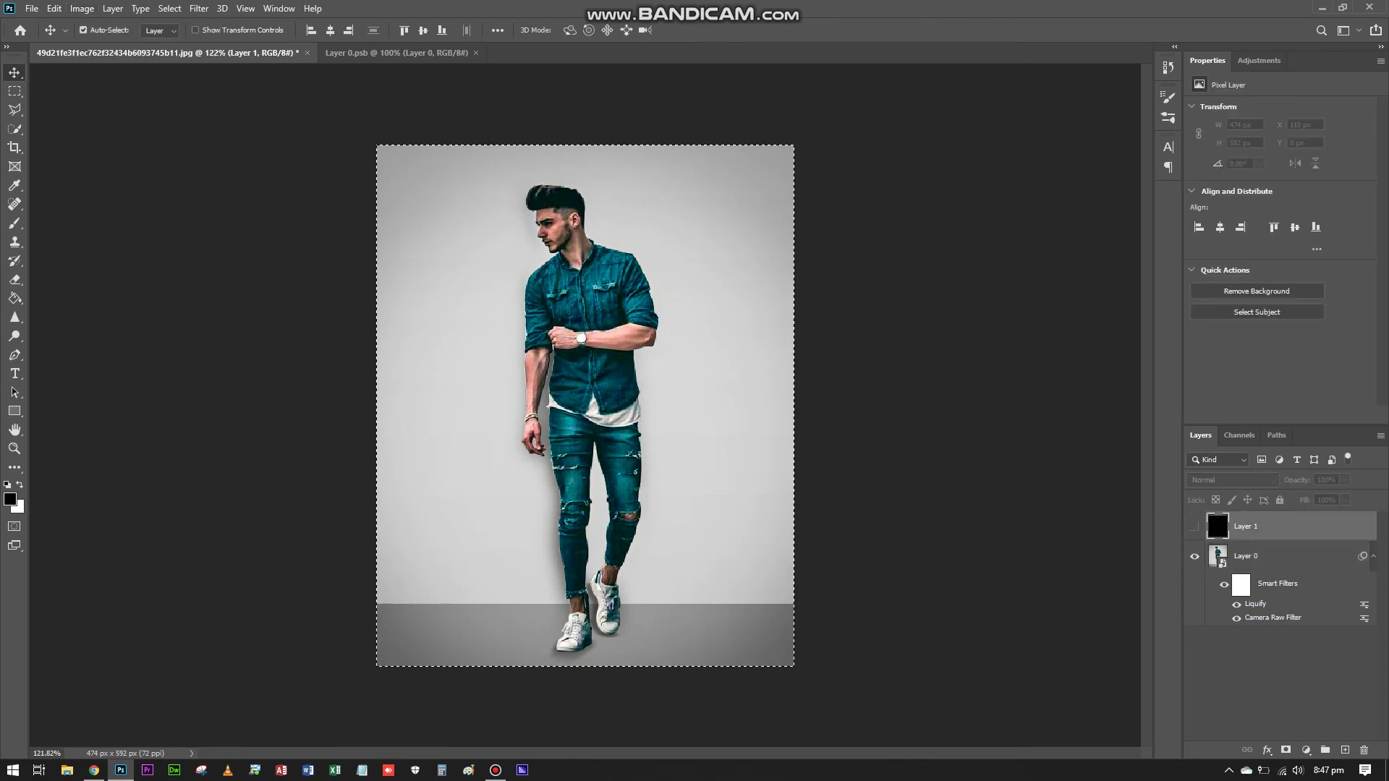
Save the composite as Background Change.psd in Important Data > Naqi Tutorial Set
{"action": "key", "text": "ctrl+shift+s"}
{"action": "left_click", "coordinate": [593, 550]}
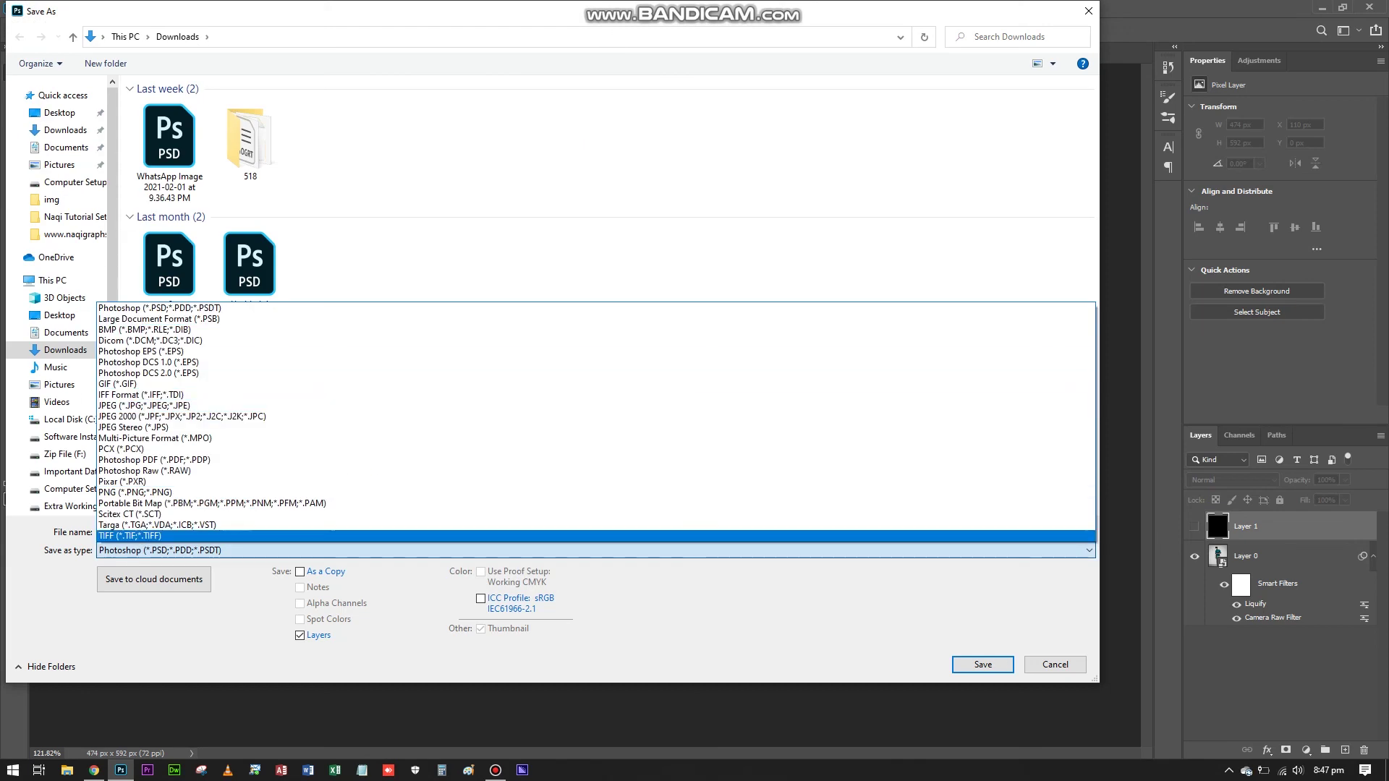
{"action": "key", "text": "Escape"}
{"action": "left_click", "coordinate": [68, 506]}
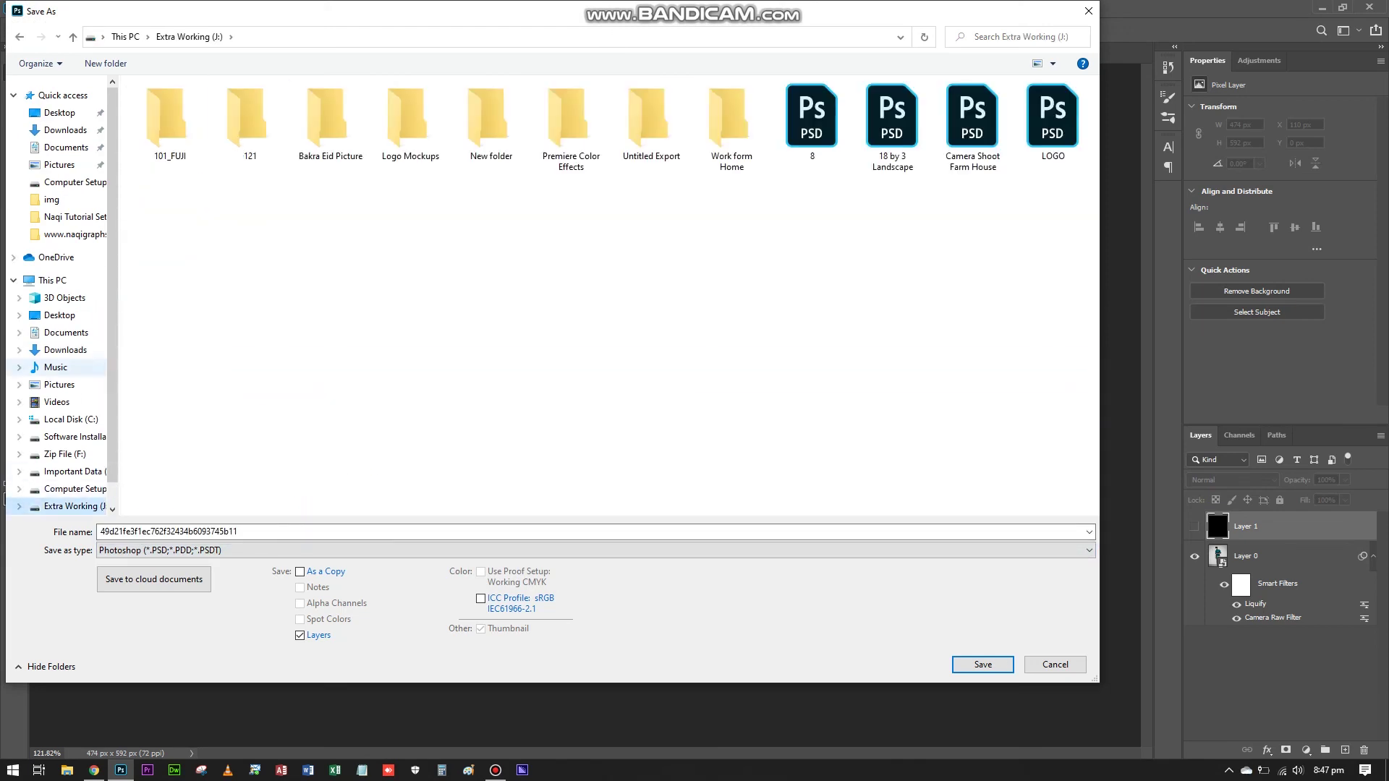
{"action": "left_click", "coordinate": [72, 471]}
{"action": "double_click", "coordinate": [249, 119]}
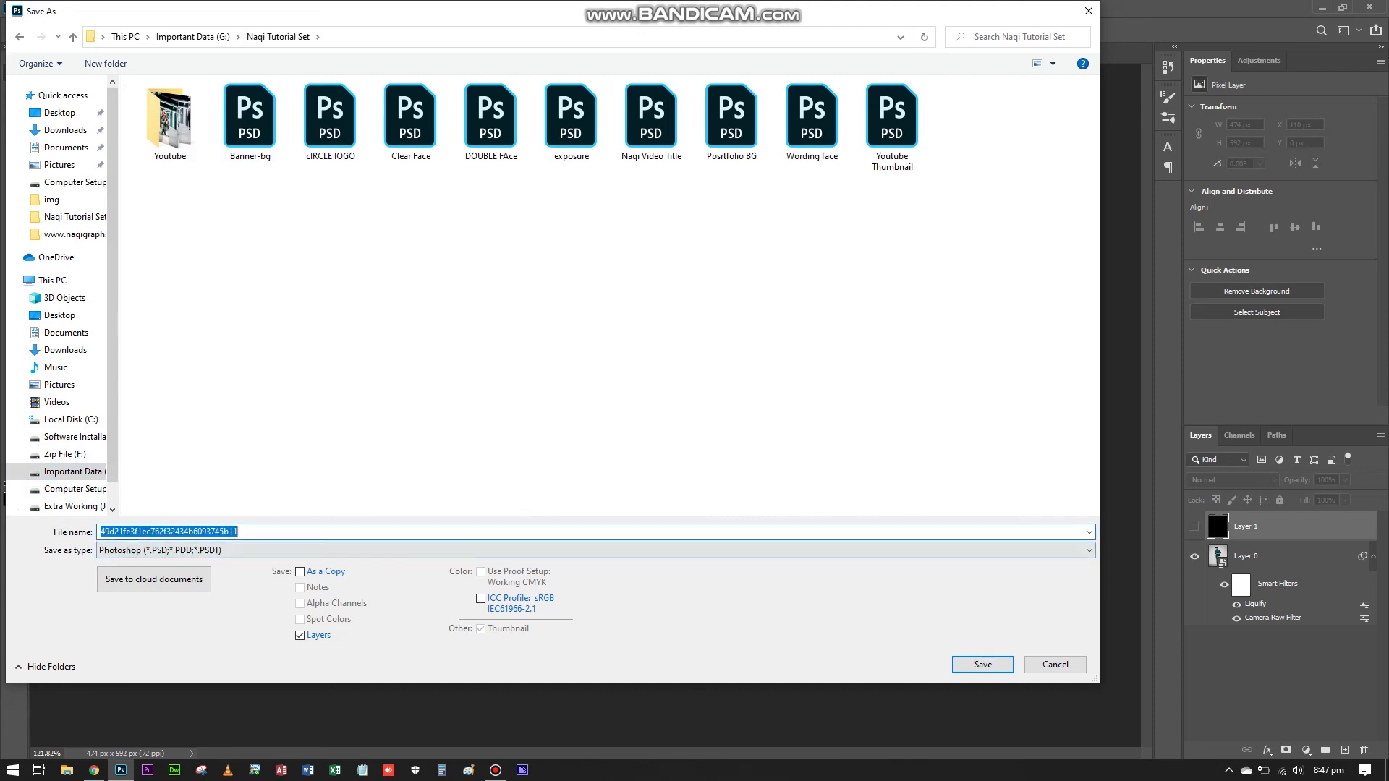
{"action": "type", "text": "Back"}
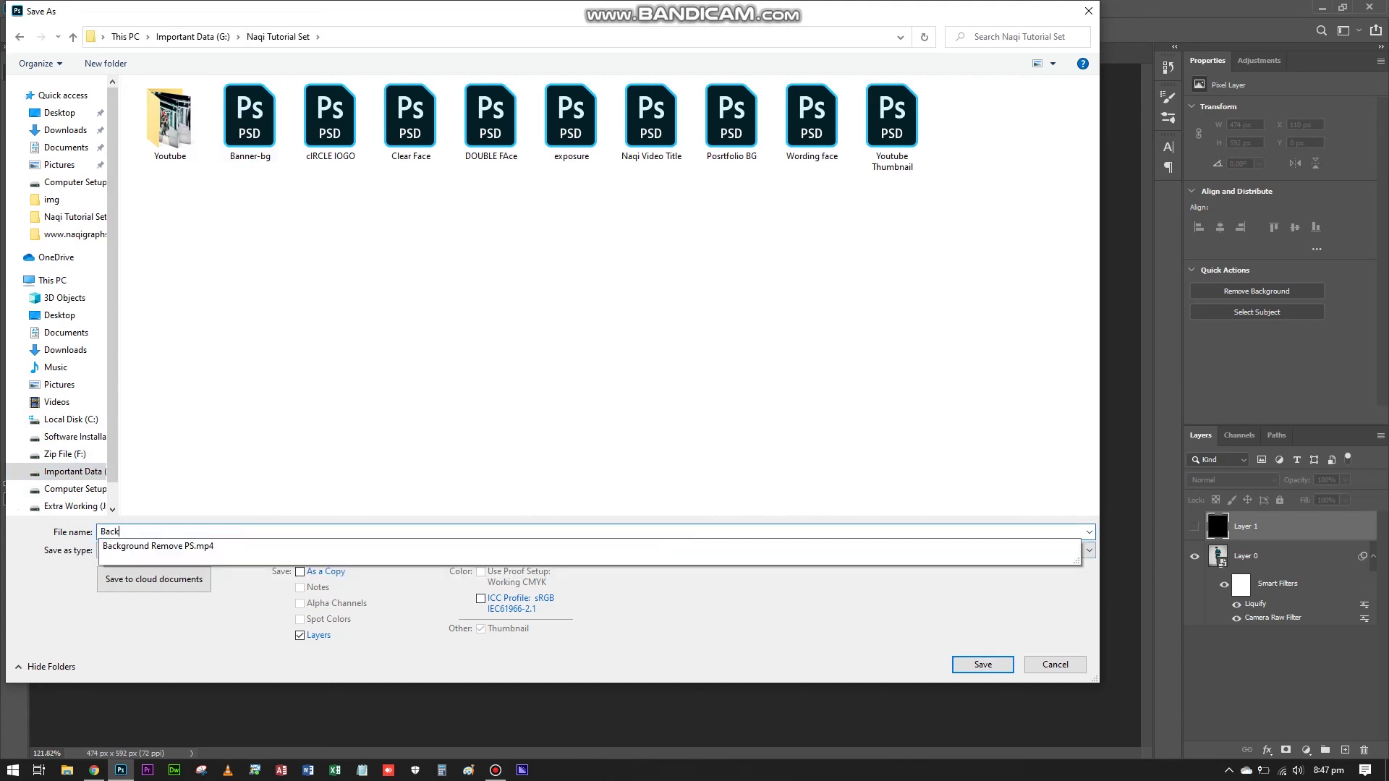
{"action": "type", "text": "ground Remove PS.mp"}
{"action": "type", "text": " Change"}
{"action": "key", "text": "Return"}
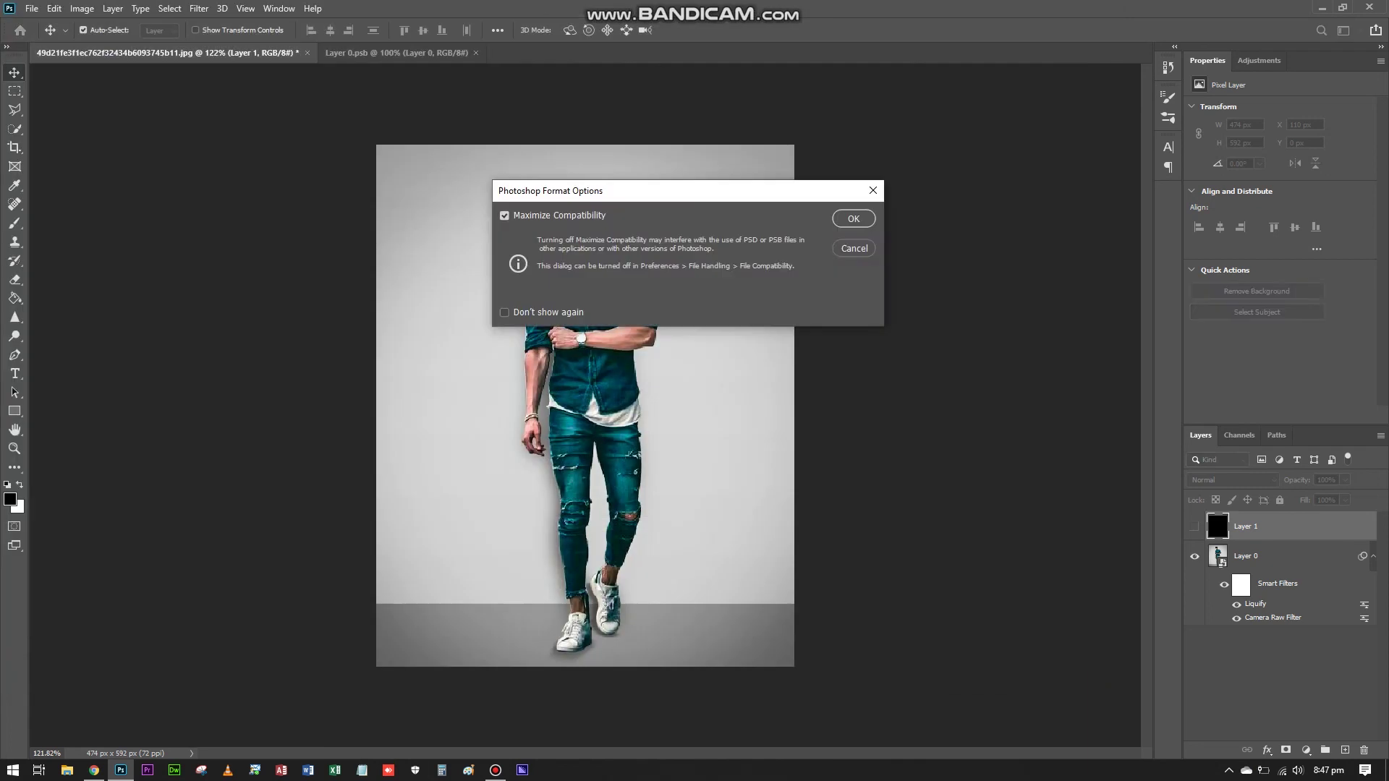
{"action": "key", "text": "Return"}
Save an additional copy of the composite in JPEG format
{"action": "key", "text": "Return"}
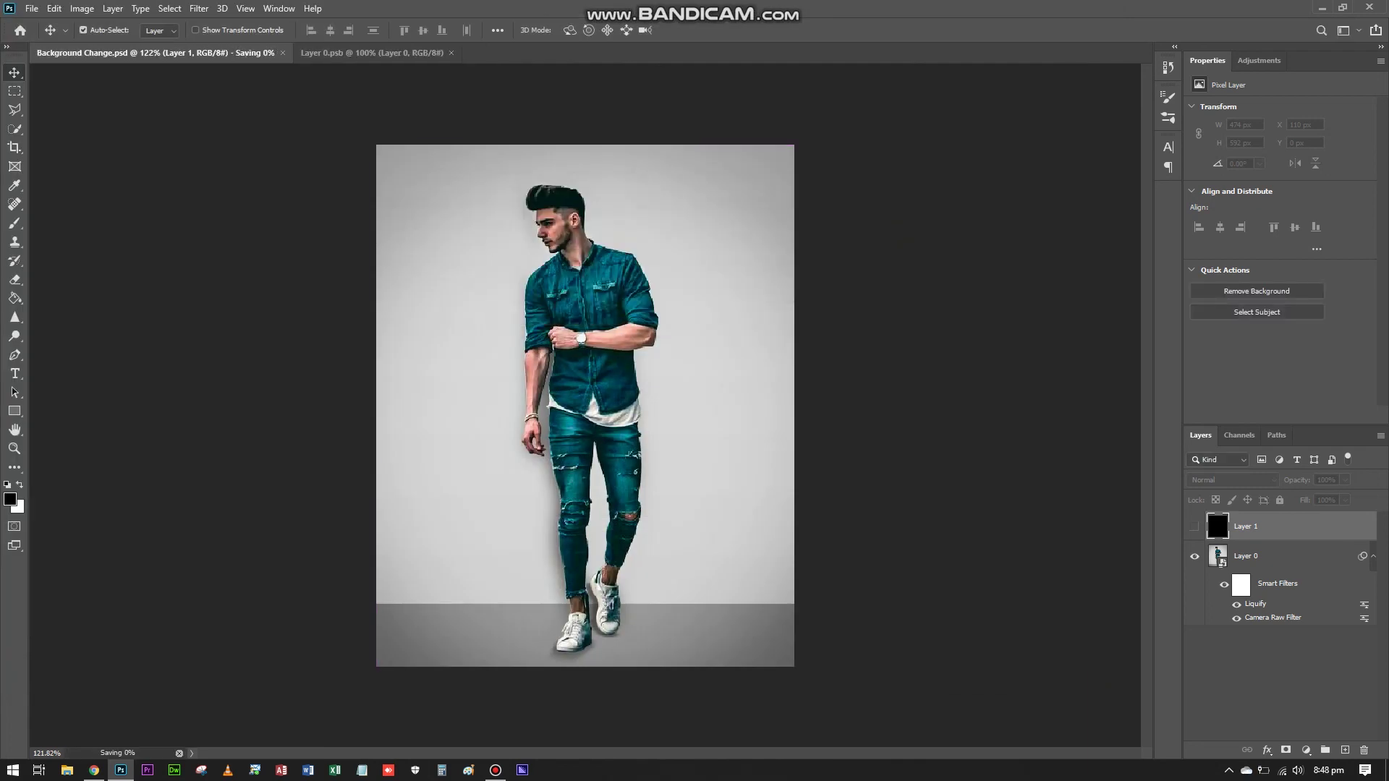
{"action": "key", "text": "shift+ctrl+s"}
{"action": "key", "text": "alt+t"}
{"action": "key", "text": "alt+Down"}
{"action": "key", "text": "Return"}
{"action": "key", "text": "Return"}
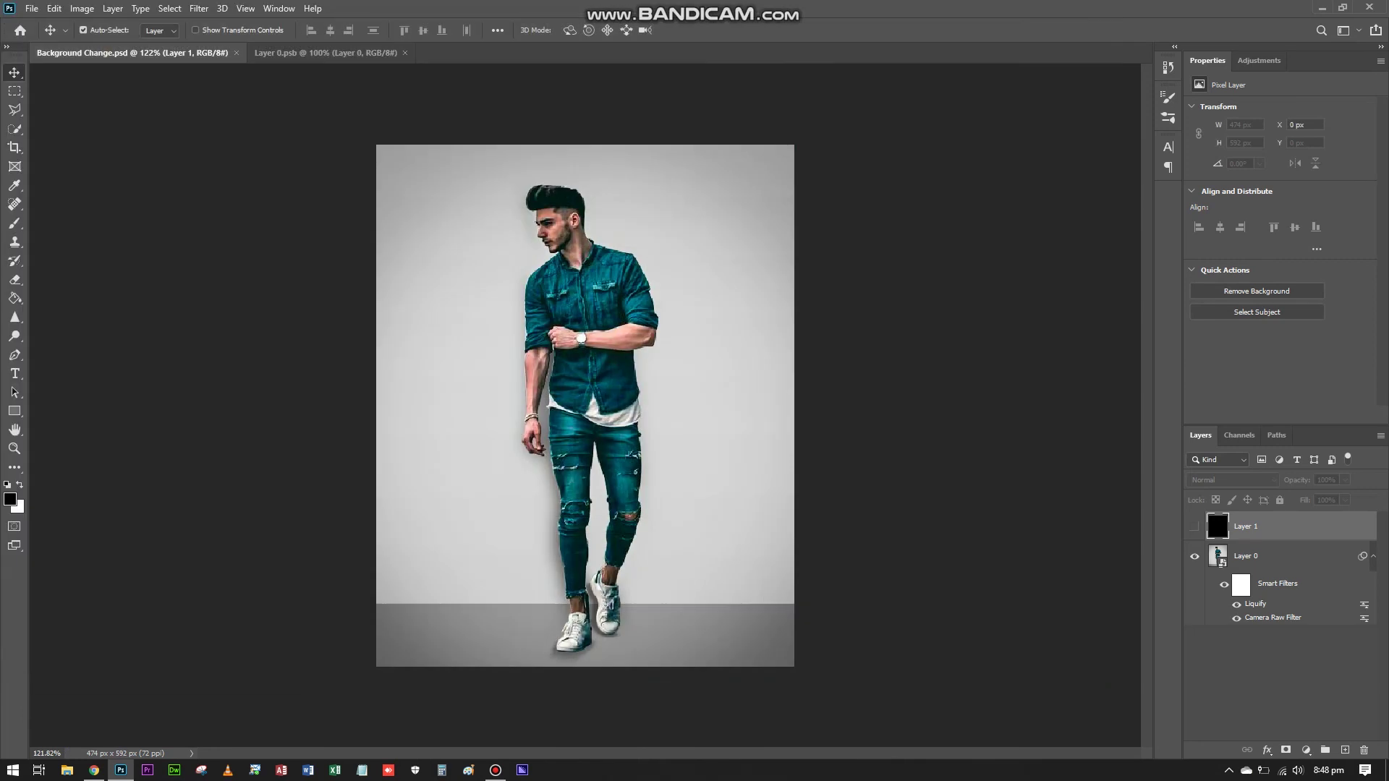
{"action": "key", "text": "Return"}
Close the Background Change document with Ctrl+W to return to the Home screen
{"action": "key", "text": "ctrl+w"}
{"action": "key", "text": "ctrl+w"}
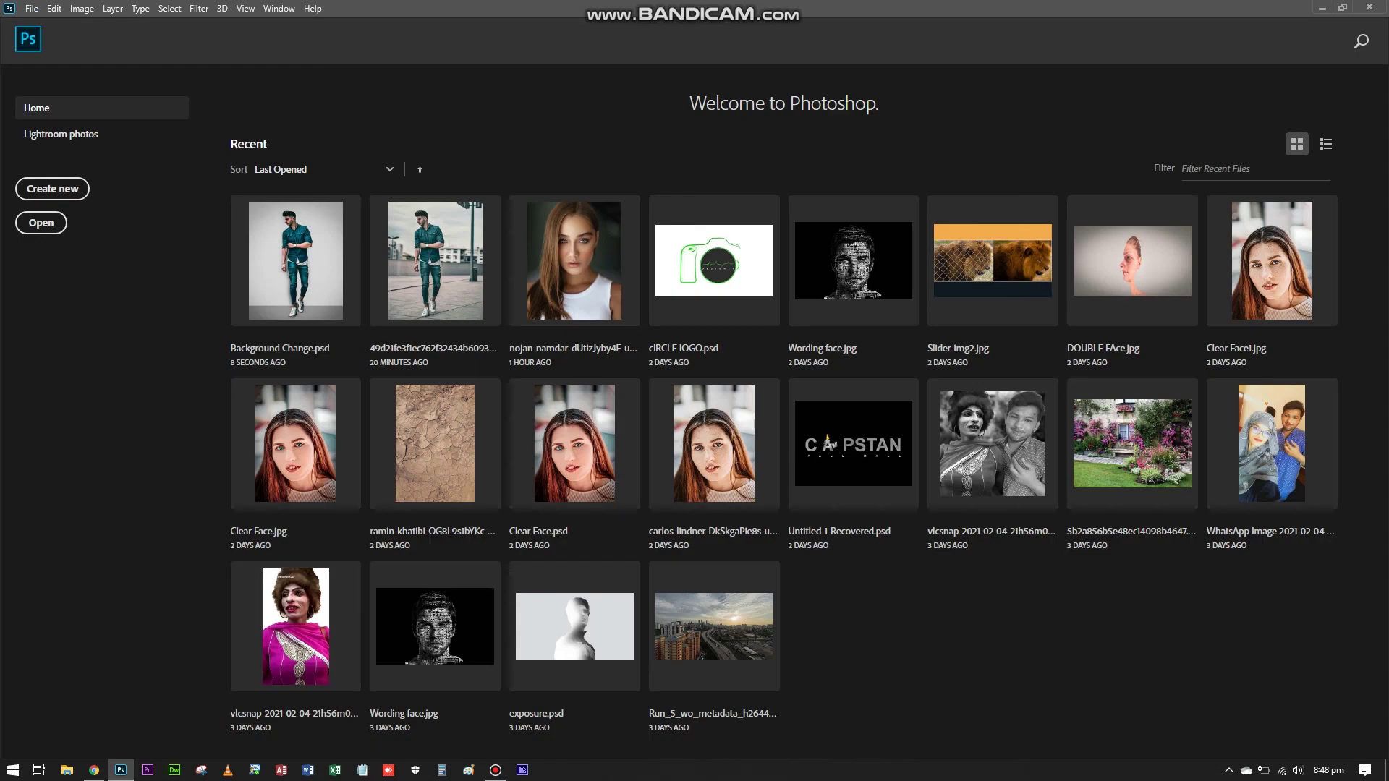